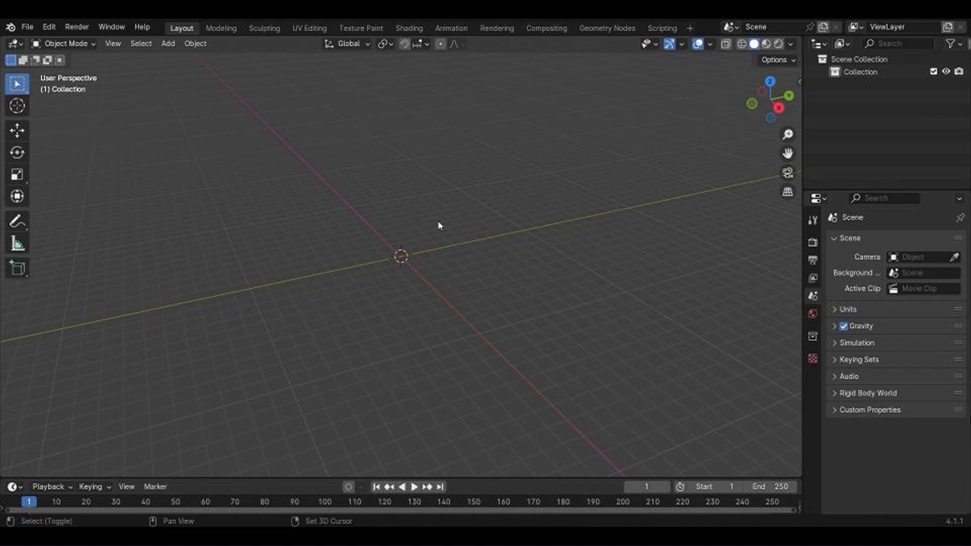
Add a plane mesh at the world origin and scale it up to a wide base.
key(shift+a)
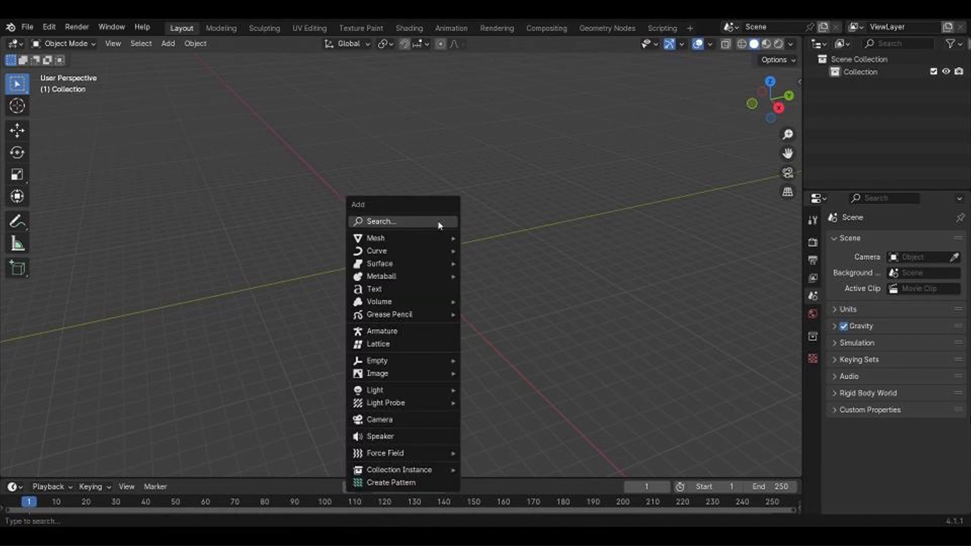
mouse_move(377, 236)
click(493, 237)
key(s)
click(643, 380)
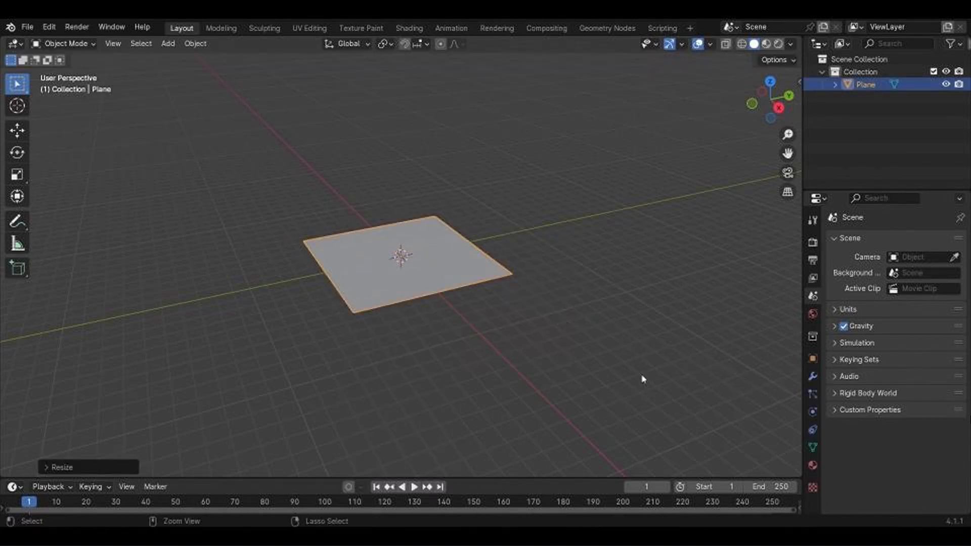
Subdivide the plane's mesh with 20 cuts and return to Object Mode.
key(Tab)
right_click(415, 238)
click(415, 235)
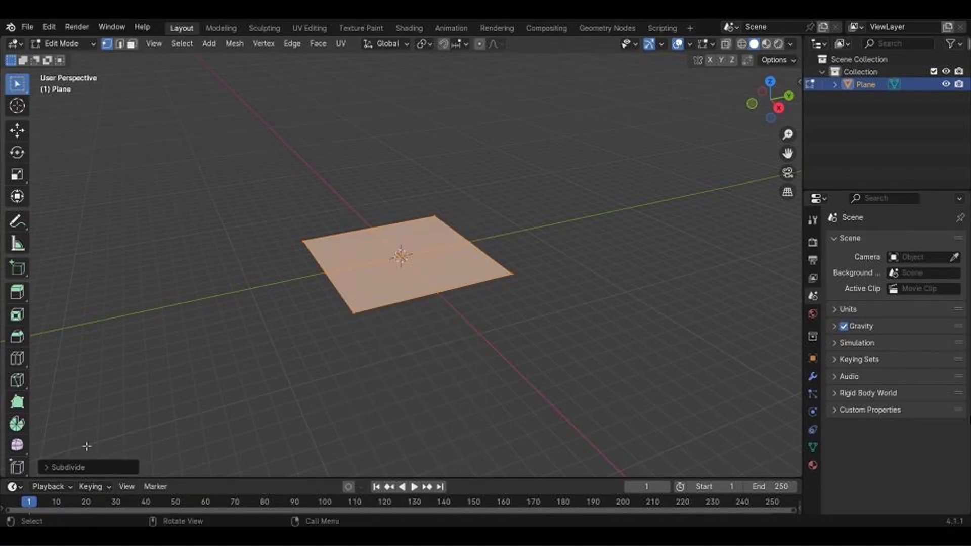
click(61, 467)
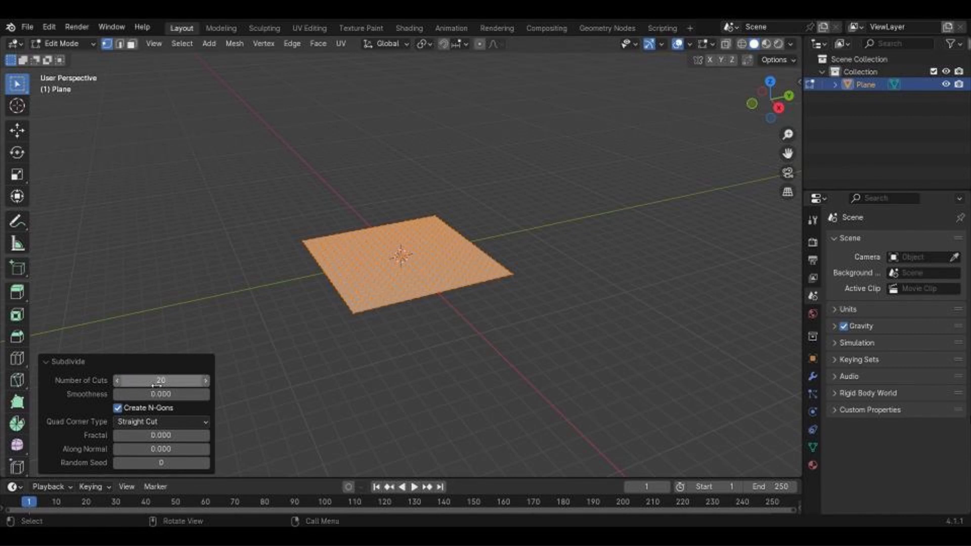
key(Tab)
Add a cube mesh and scale it down in X and Y only to form a thin upright pillar.
key(shift+a)
mouse_move(304, 265)
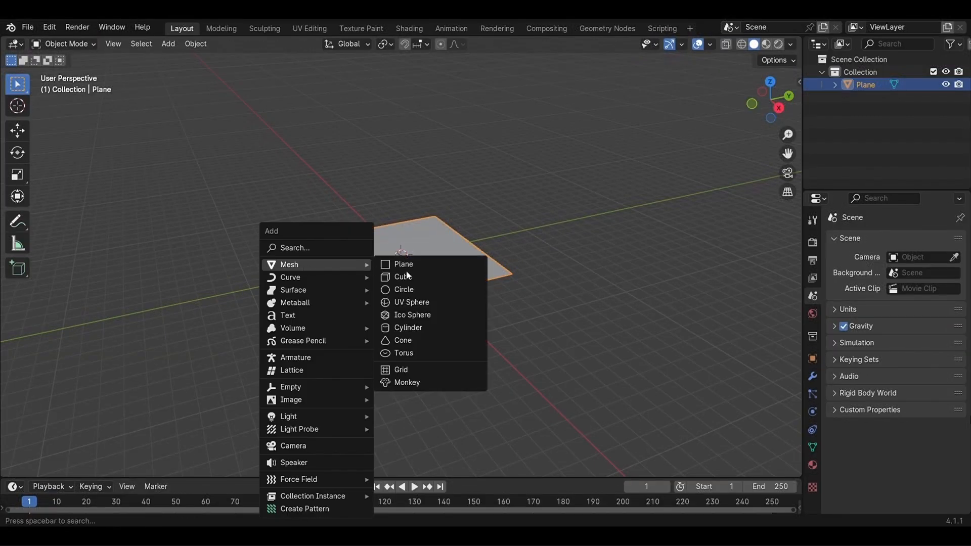
click(405, 273)
key(s)
key(shift+z)
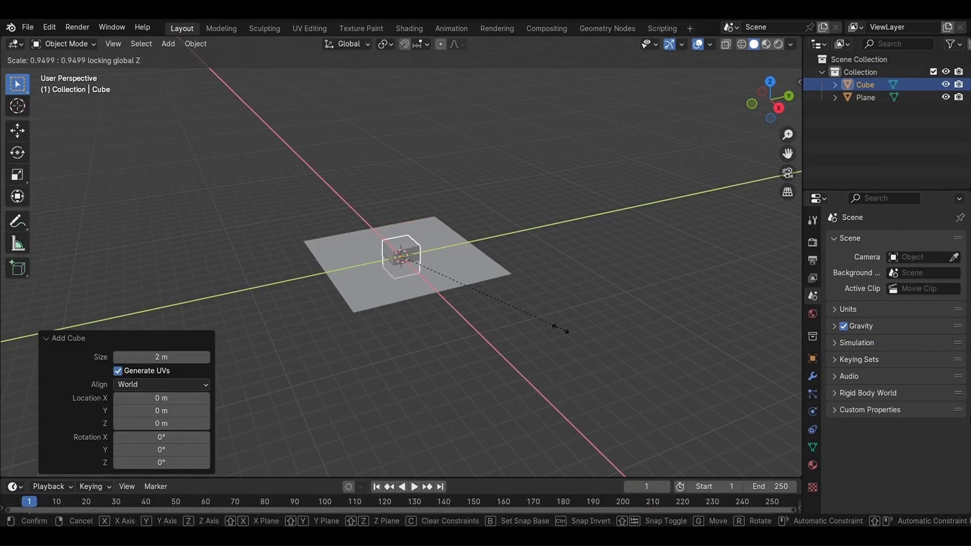
click(382, 293)
Raise the pillar along the Z axis until it is clear of the plane.
key(g)
key(z)
click(397, 258)
Snap the 3D cursor to the centre of the pillar's bottom face in Edit Mode.
scroll(398, 258, up, 5)
middle_drag(397, 258, 408, 179)
key(Tab)
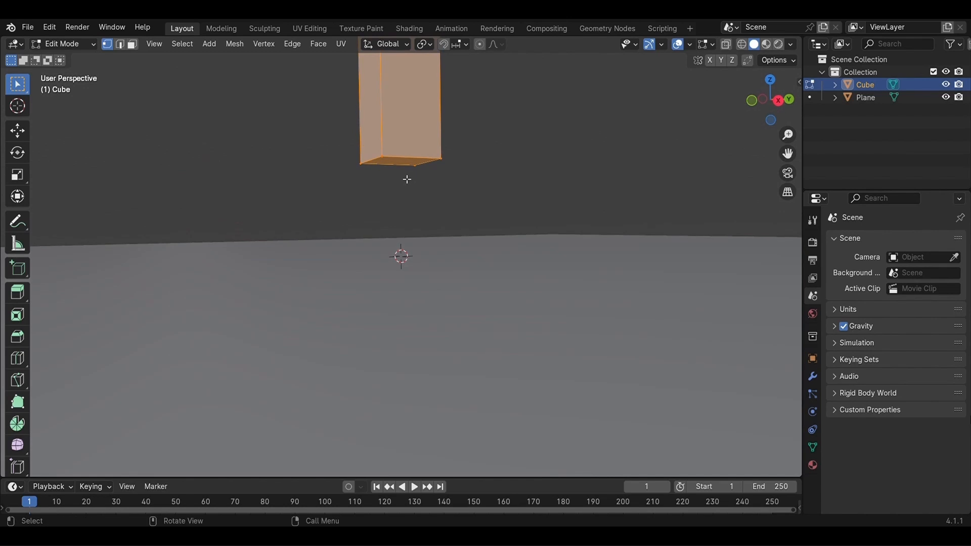
click(401, 165)
key(shift+s)
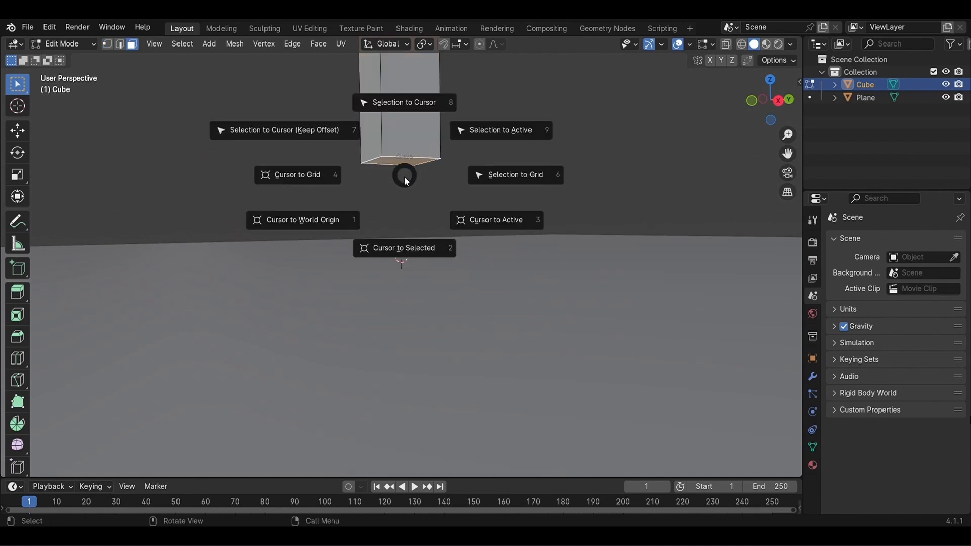
click(390, 249)
Return to Object Mode and set the pillar's origin to the 3D cursor.
middle_drag(395, 250, 403, 272)
scroll(403, 272, down, 5)
key(Tab)
right_click(398, 215)
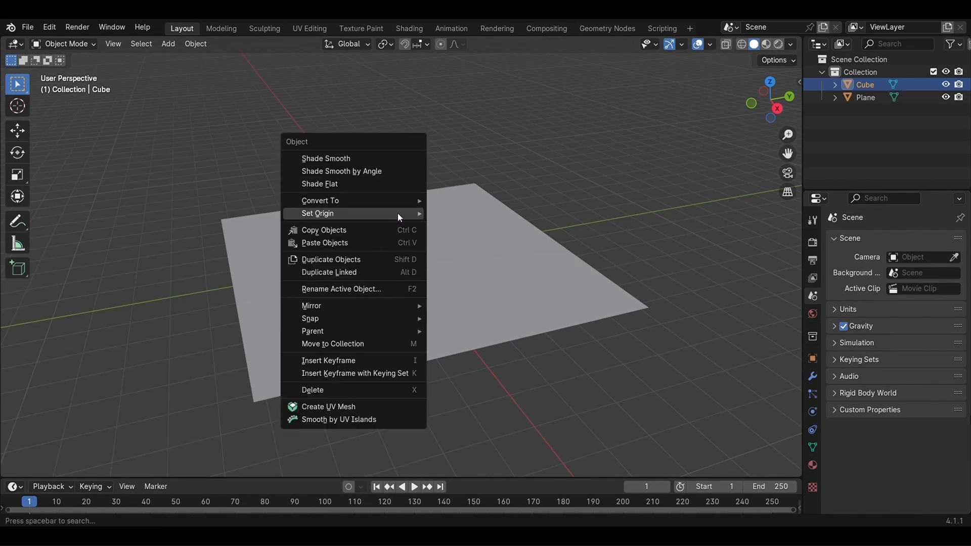
mouse_move(398, 215)
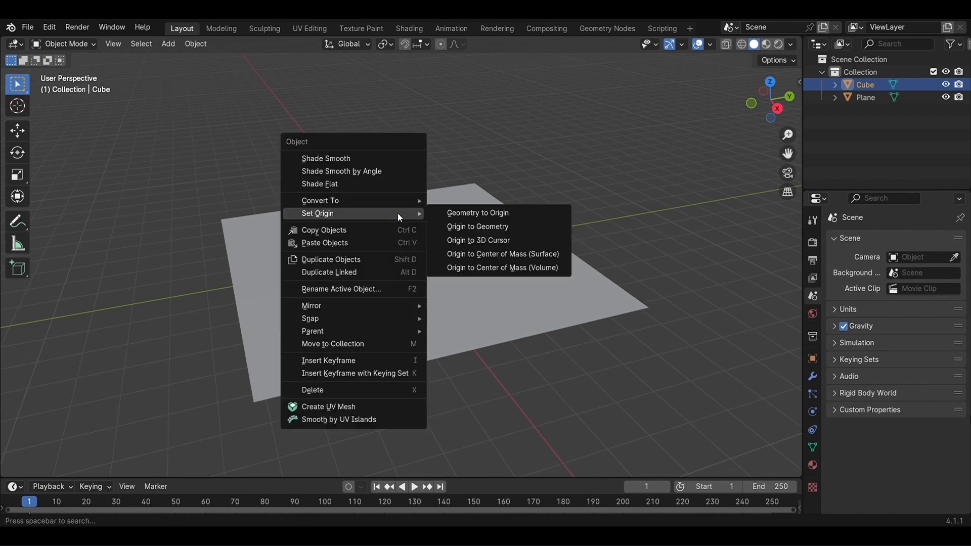
click(485, 244)
Move the pillar beyond the plane's edge and adjust its height along the Z axis.
middle_drag(480, 242, 453, 266)
scroll(449, 271, down, 4)
key(g)
click(286, 232)
middle_drag(287, 231, 294, 288)
key(g)
key(z)
click(351, 185)
Apply rotation and scale to both the pillar and the plane.
key(ctrl+a)
click(354, 226)
click(379, 313)
key(ctrl+a)
click(379, 313)
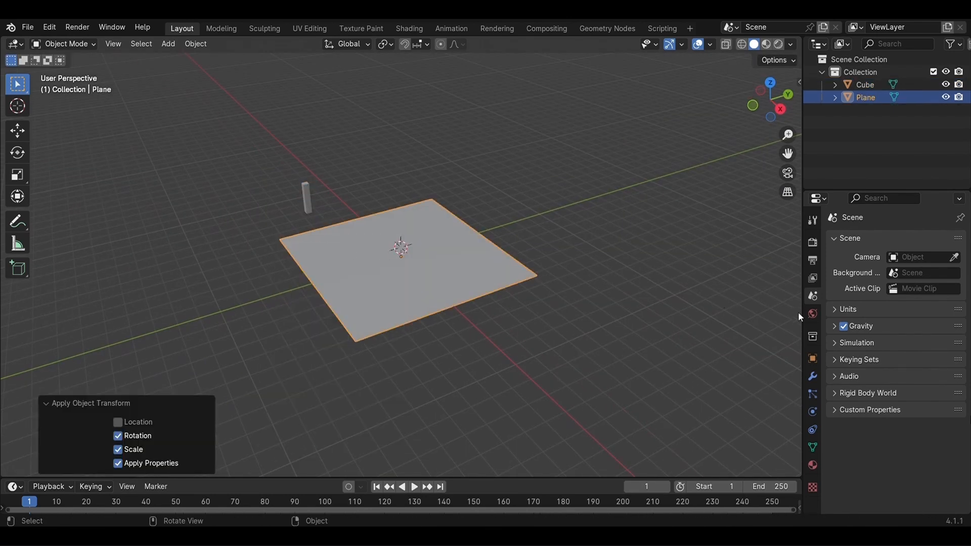
Split the 3D viewport vertically down the middle and turn one half into a Geometry Node Editor with its sidebar hidden.
right_click(799, 318)
click(775, 315)
click(390, 172)
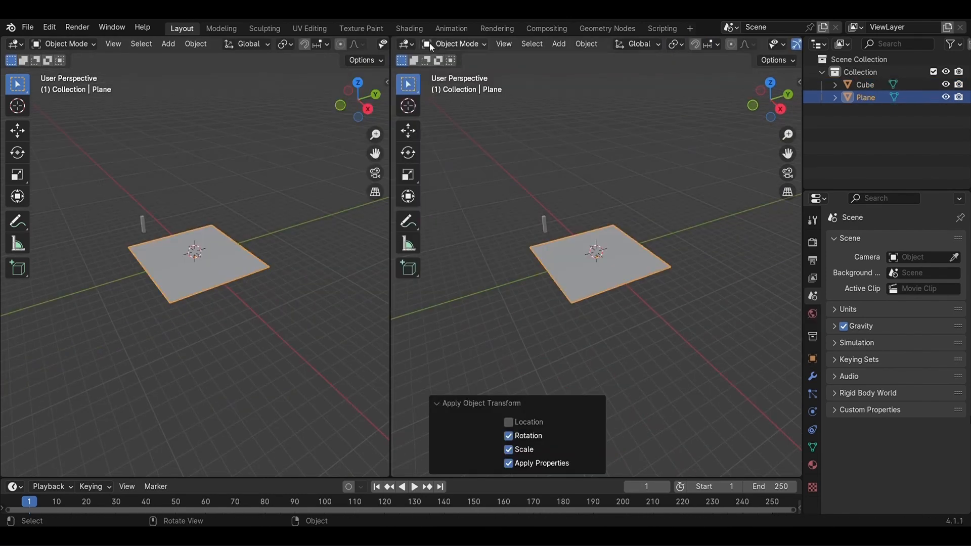
click(404, 44)
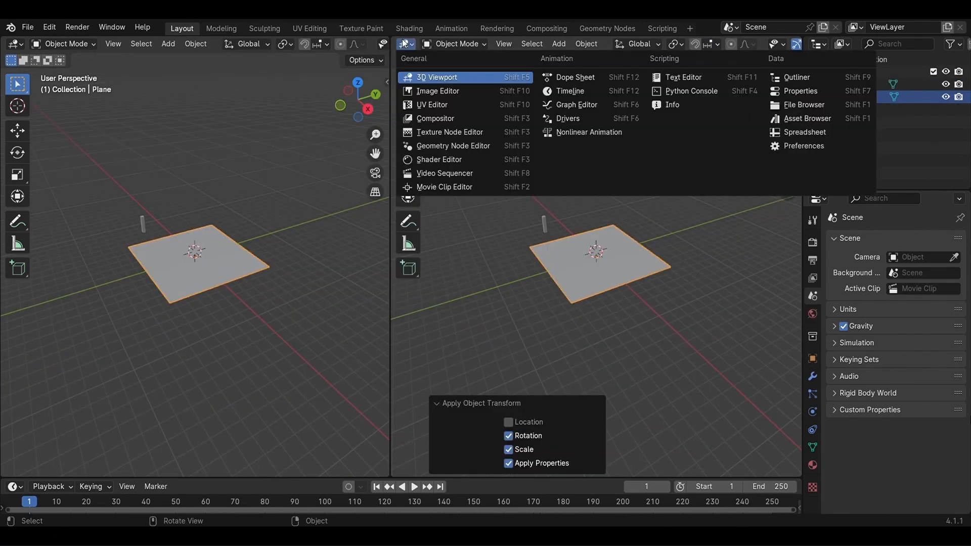
click(446, 148)
key(n)
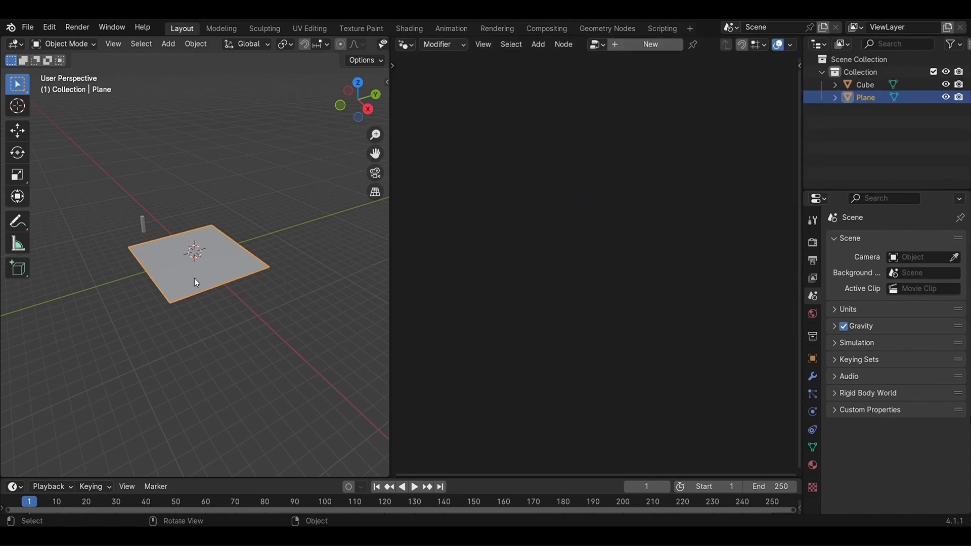
Create a new geometry node tree on the plane and space the Group Input and Group Output nodes apart.
click(635, 51)
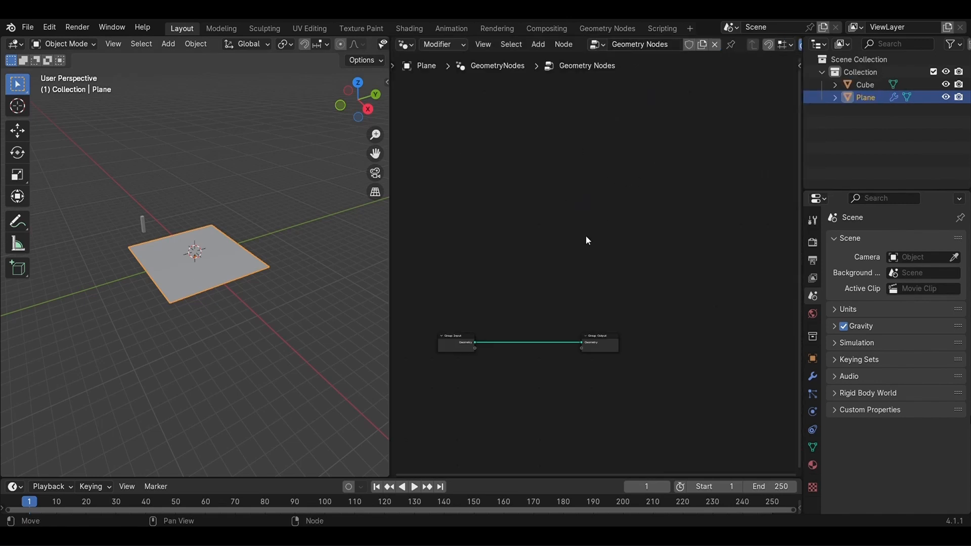
key(Home)
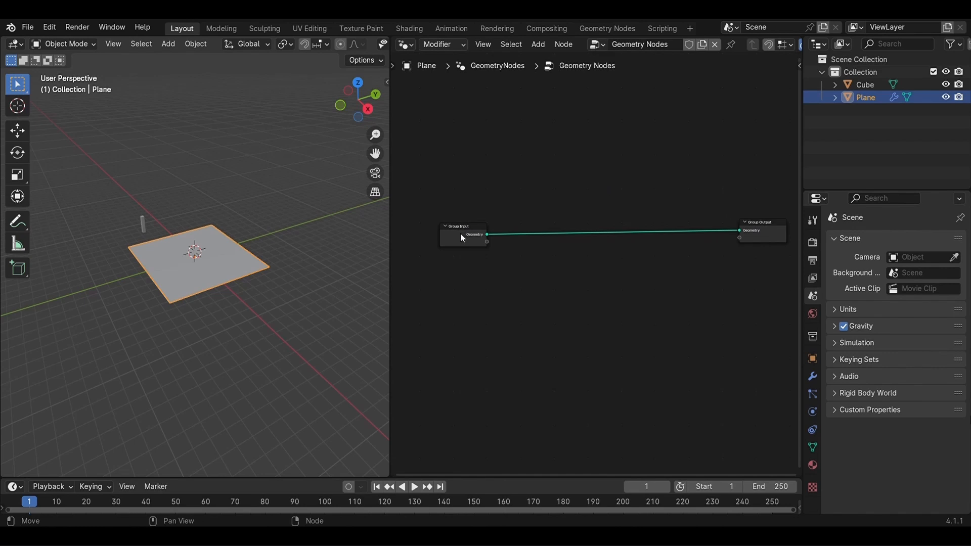
drag(765, 228, 761, 227)
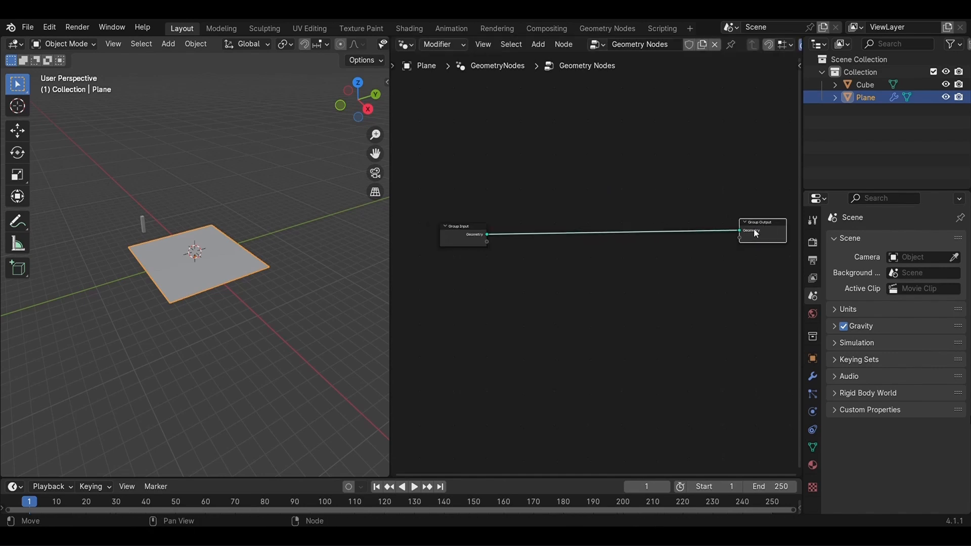
drag(466, 227, 453, 225)
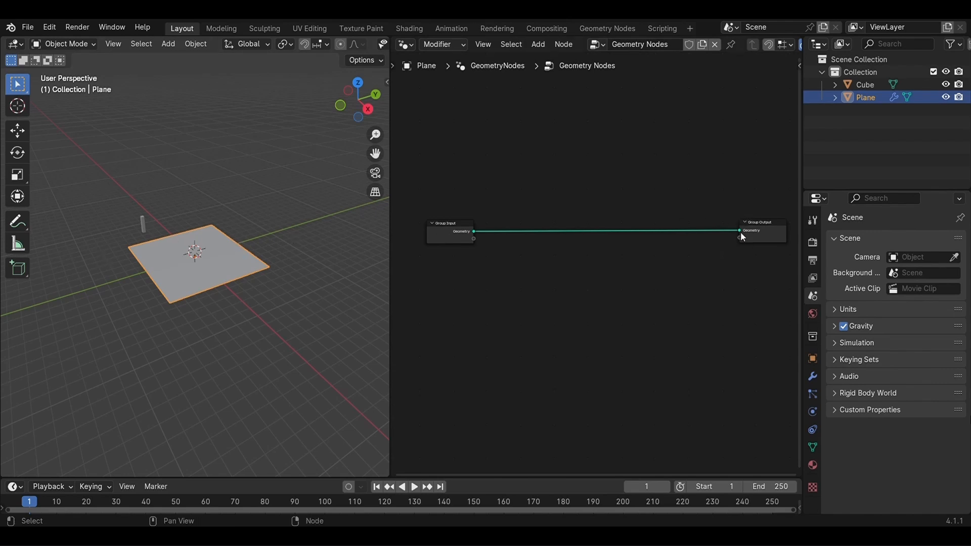
Insert a Distribute Points on Faces node between Group Input and Group Output, and deselect the plane to view the points.
key(shift+a)
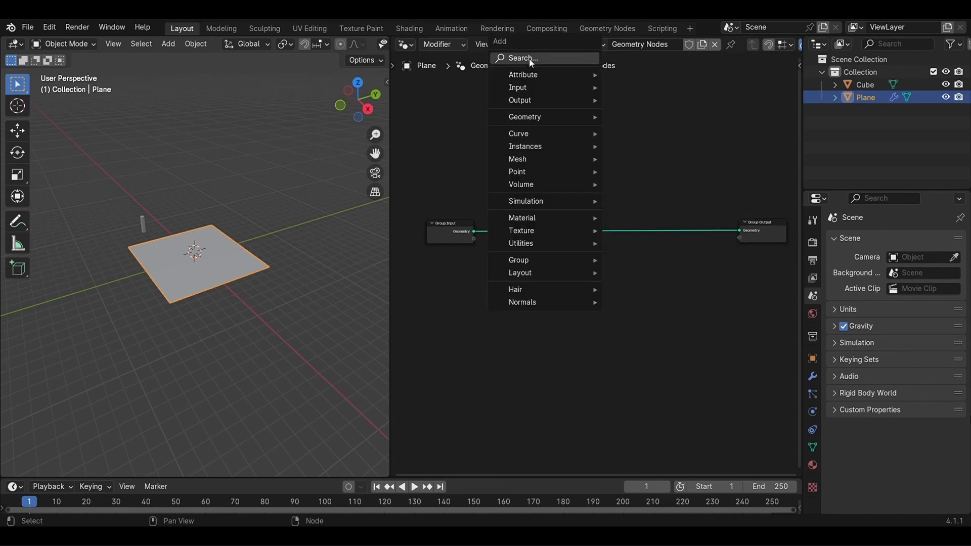
click(529, 59)
text(distri)
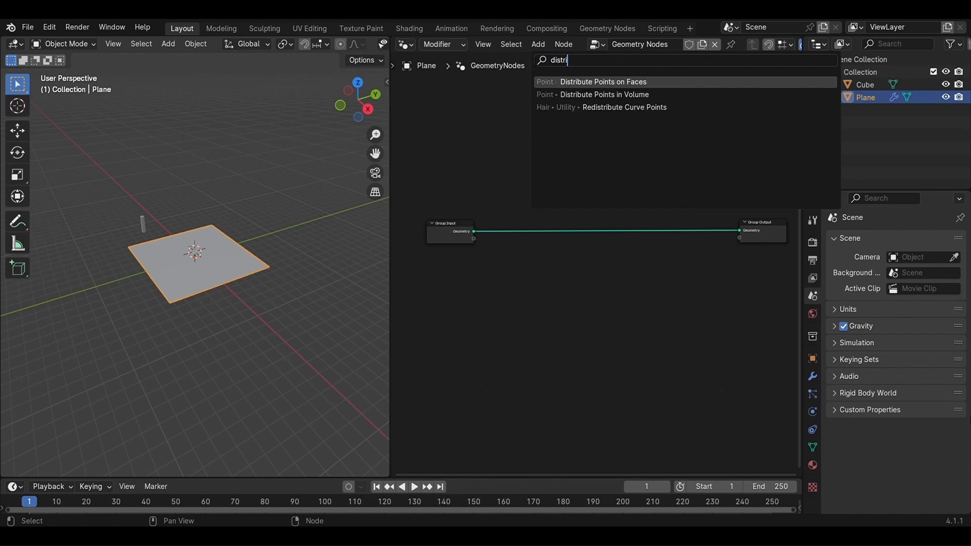
key(Return)
click(527, 247)
click(195, 265)
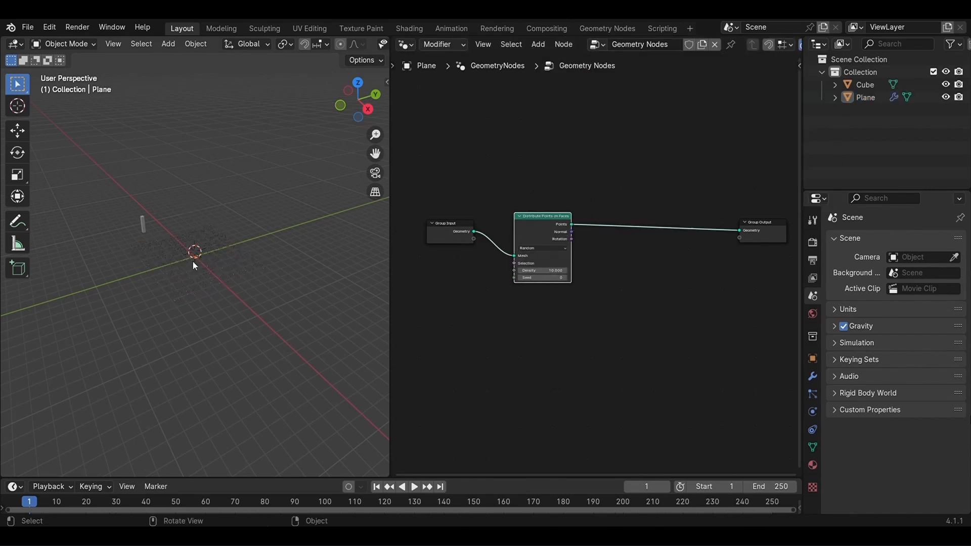
scroll(215, 280, up, 5)
middle_drag(212, 287, 212, 287)
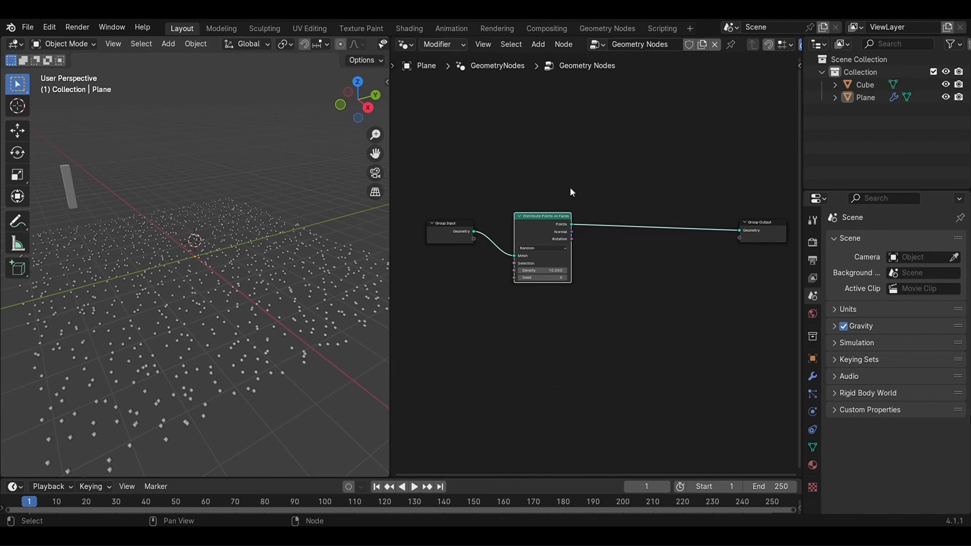
Insert a Join Geometry node before Group Output and link the Group Input geometry into it alongside the distributed points.
drag(551, 220, 551, 285)
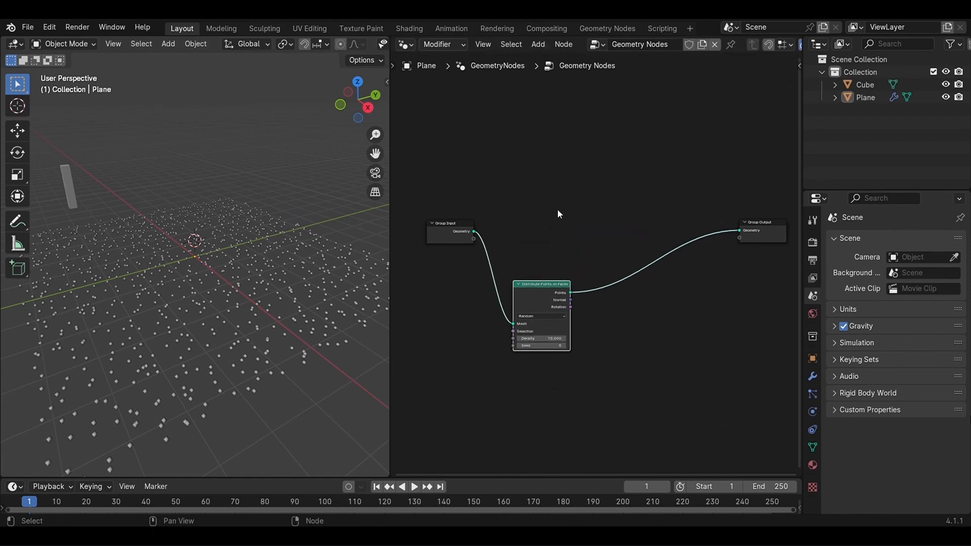
key(shift+a)
click(555, 192)
text(join)
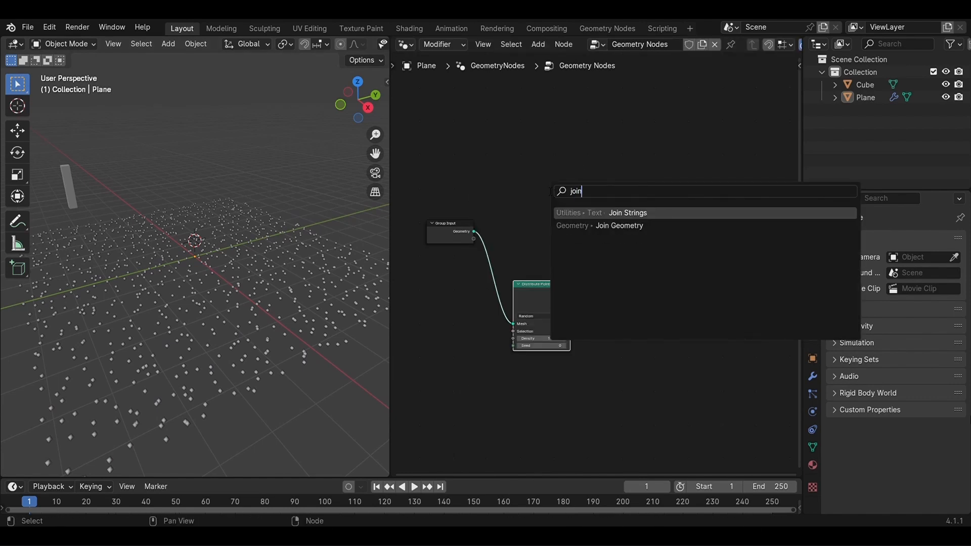
key(Down)
key(Return)
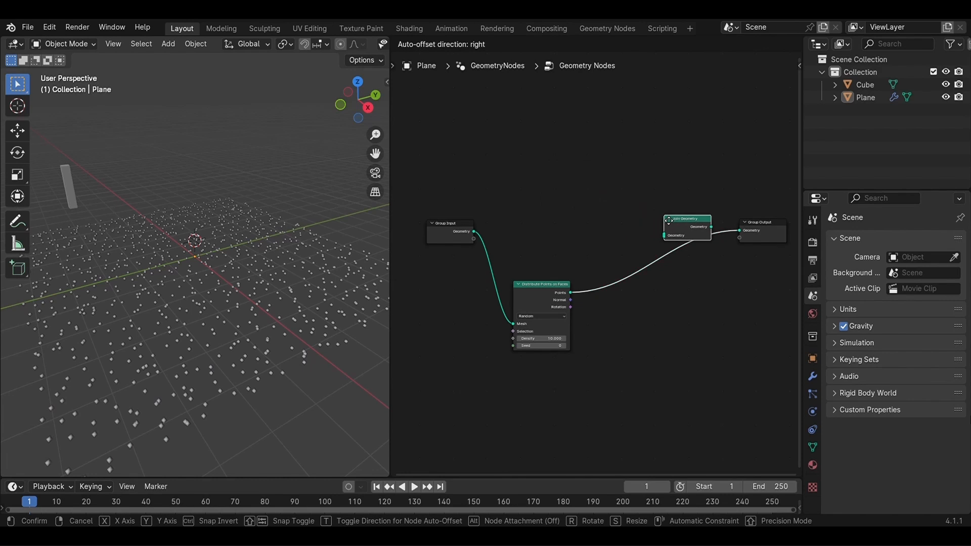
click(667, 221)
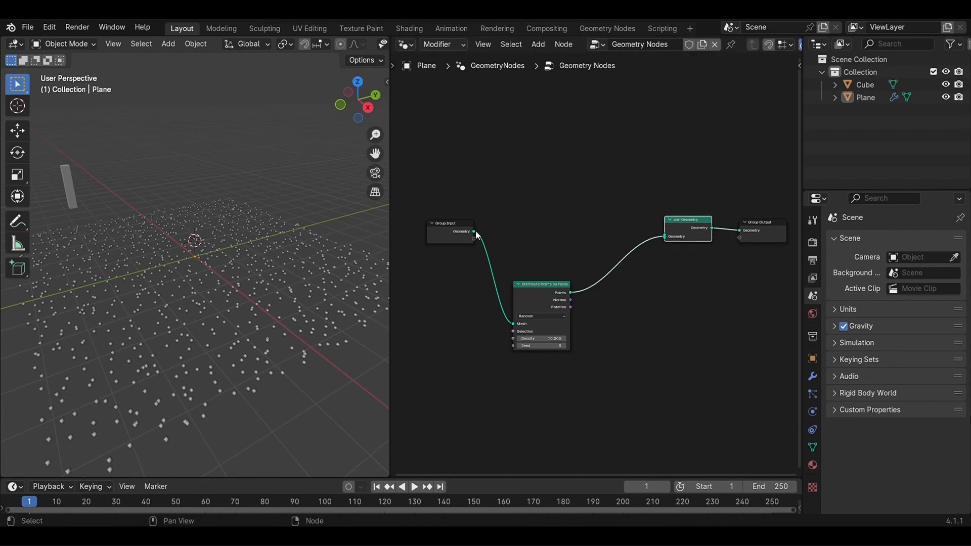
drag(474, 231, 665, 237)
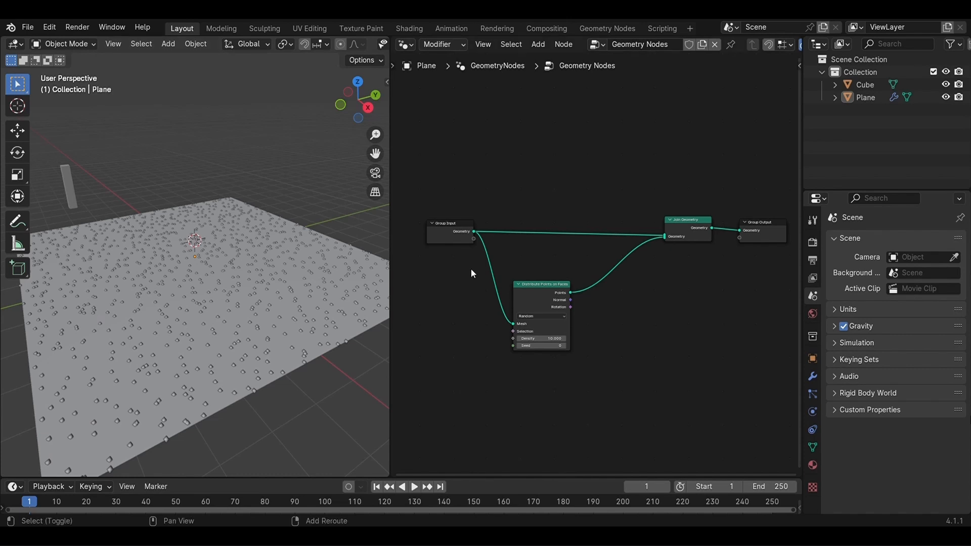
Insert an Instance on Points node between Distribute Points on Faces and Join Geometry.
key(shift+a)
click(518, 246)
text(in)
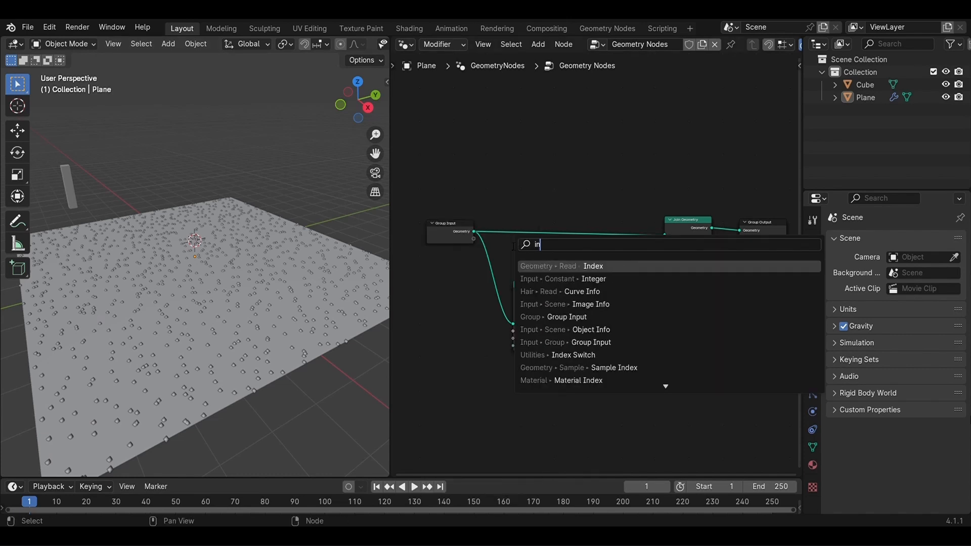
text(stances on)
key(Return)
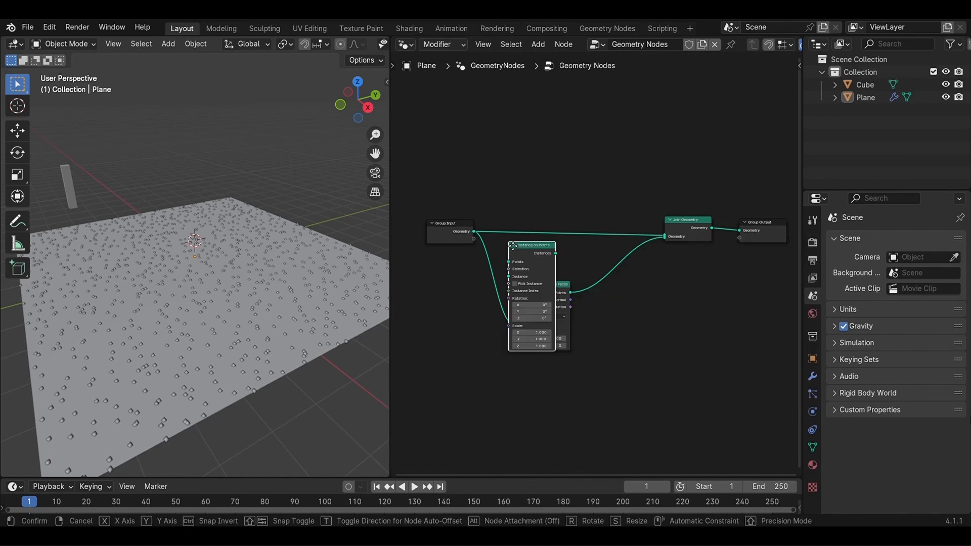
click(597, 258)
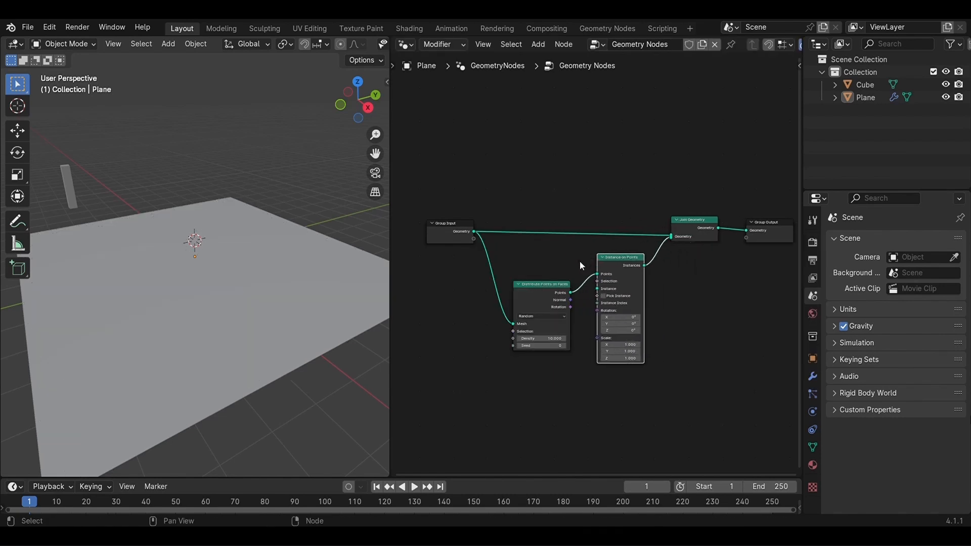
Switch the point distribution method to Poisson Disk and spread out the nodes at the output end.
click(536, 317)
click(536, 335)
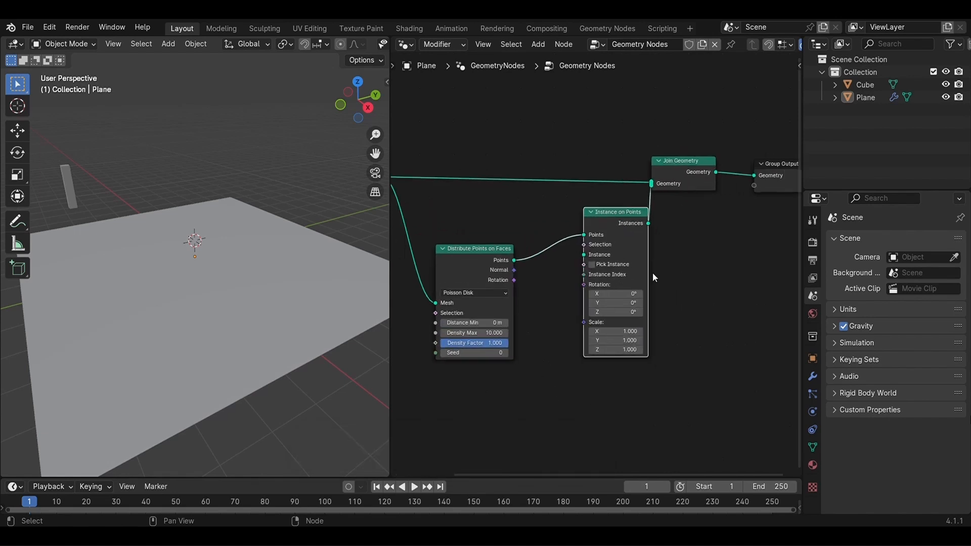
key(g)
click(785, 202)
scroll(597, 272, down, 2)
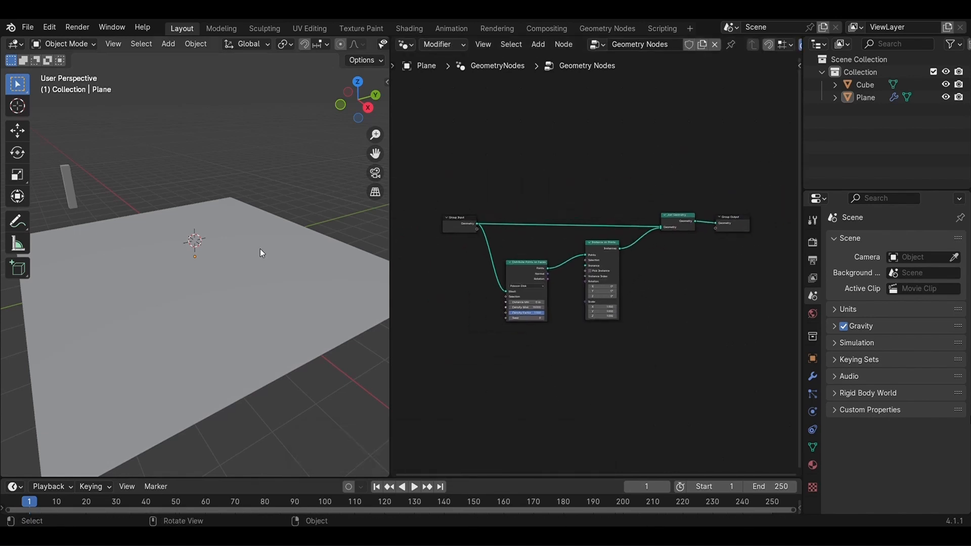
Apply the pillar's transforms again and reselect the plane to show its node tree.
click(74, 198)
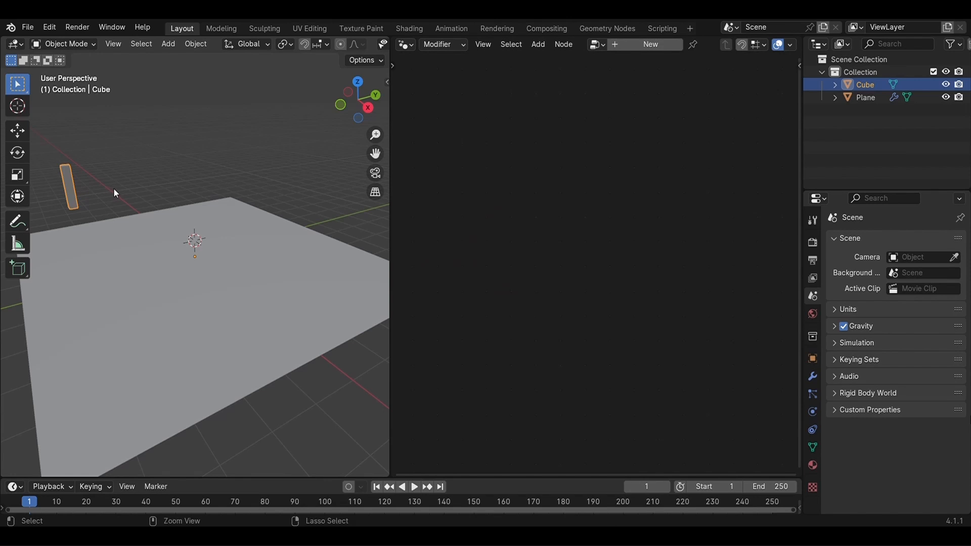
key(ctrl+a)
click(85, 189)
click(101, 177)
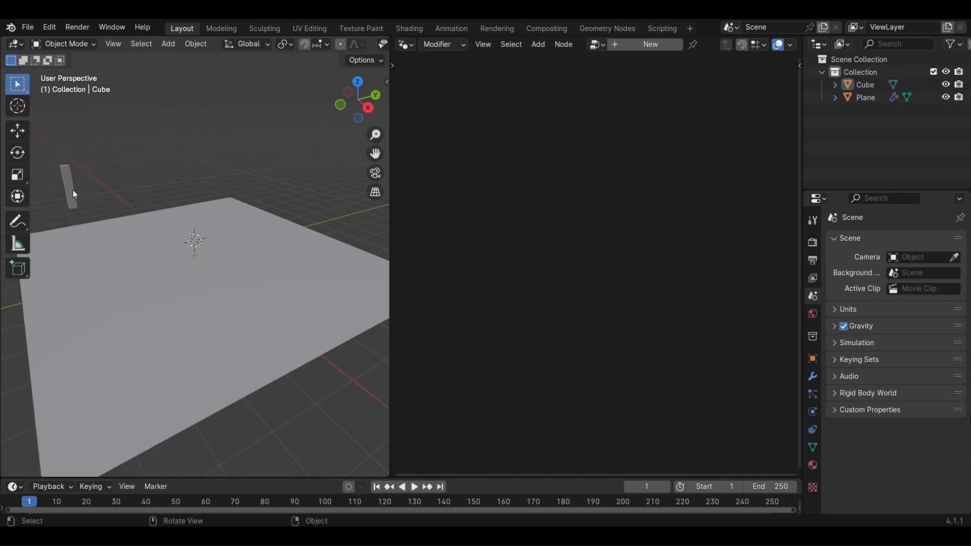
click(73, 189)
click(146, 215)
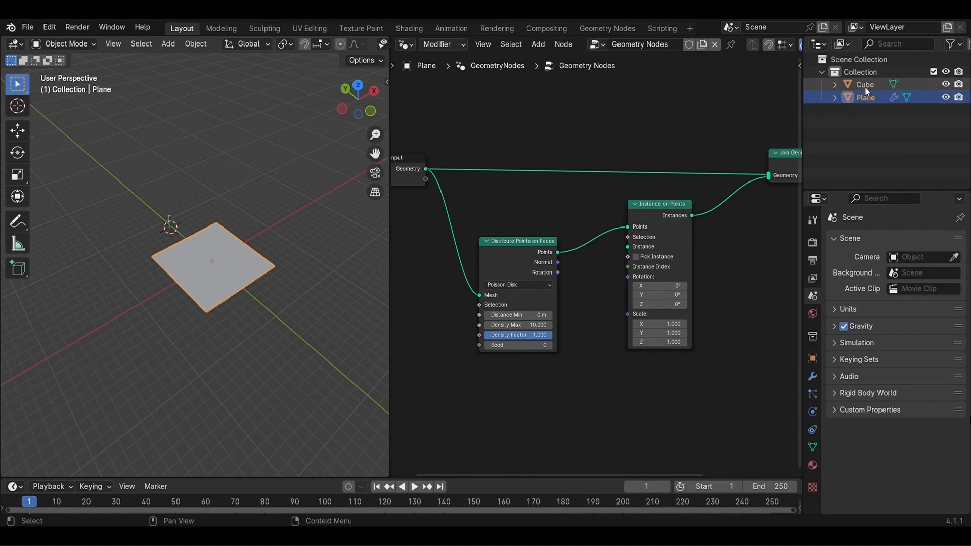
Bring the Cube pillar into the node tree as an Object Info node and link its geometry to Instance on Points as the instance.
drag(865, 88, 566, 87)
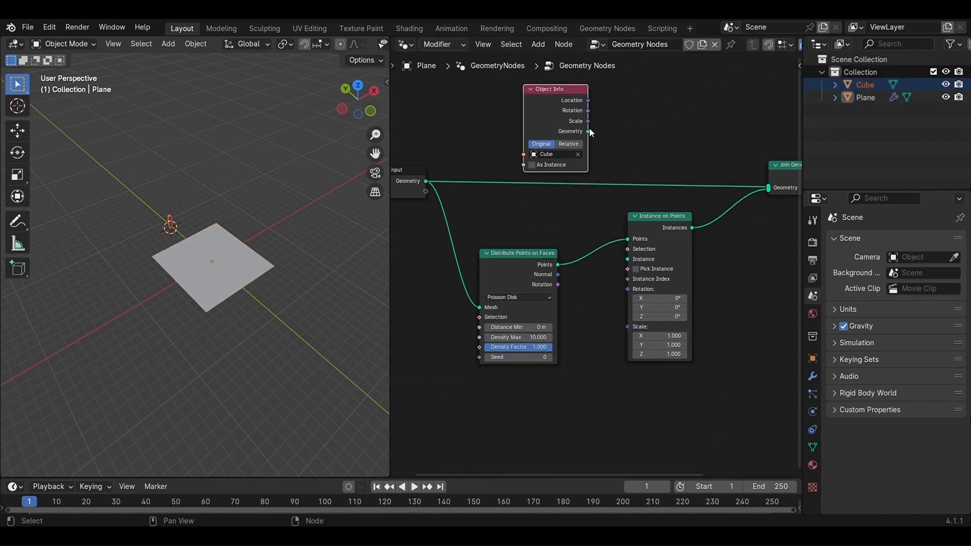
drag(589, 131, 602, 147)
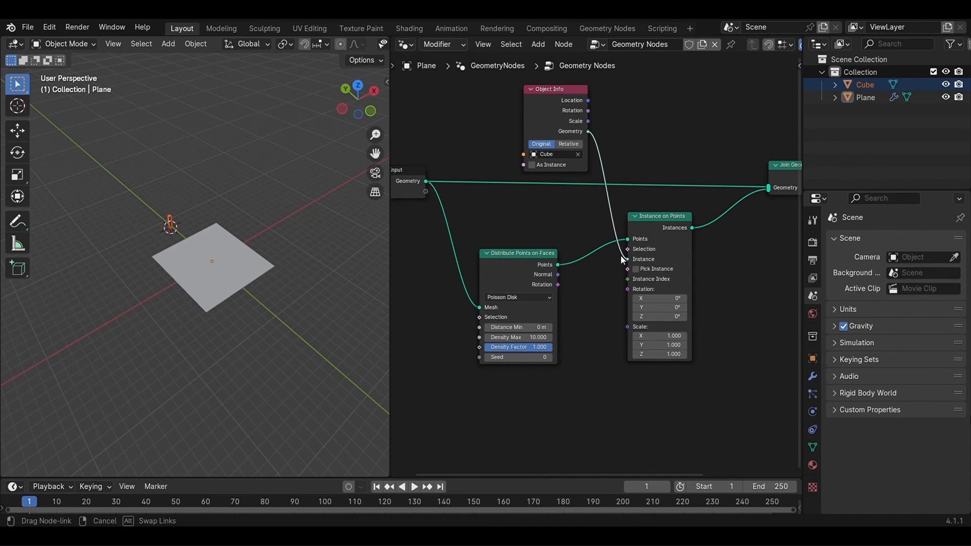
drag(623, 260, 625, 261)
scroll(225, 290, up, 4)
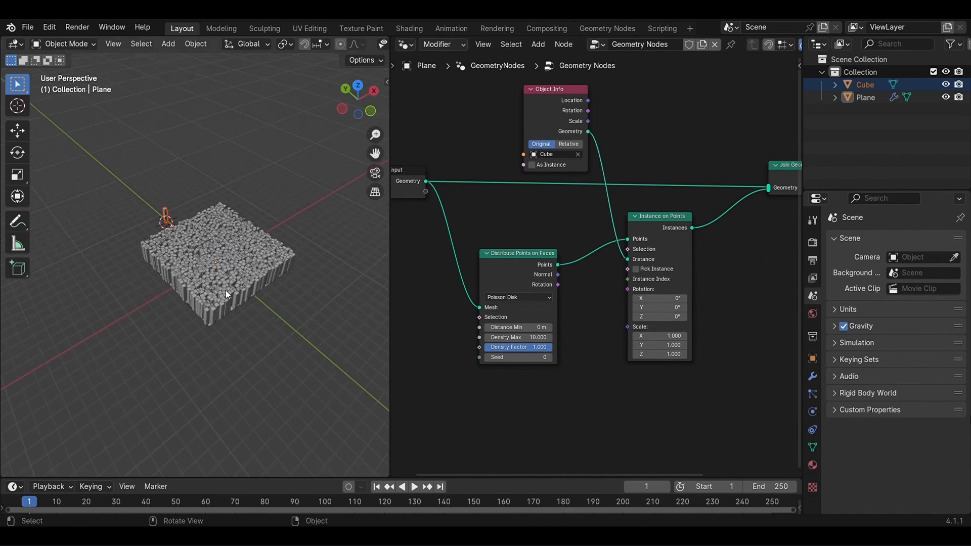
middle_drag(225, 290, 203, 314)
scroll(712, 158, up, 2)
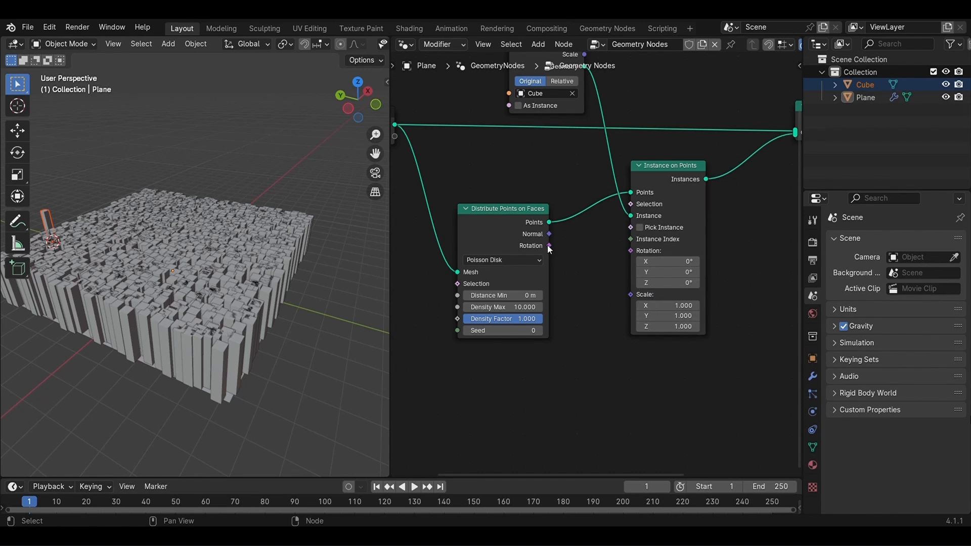
Feed the distributed points' rotation into Instance on Points and insert a Rotate Euler node on that link.
drag(549, 245, 631, 251)
key(shift+a)
text(rotate)
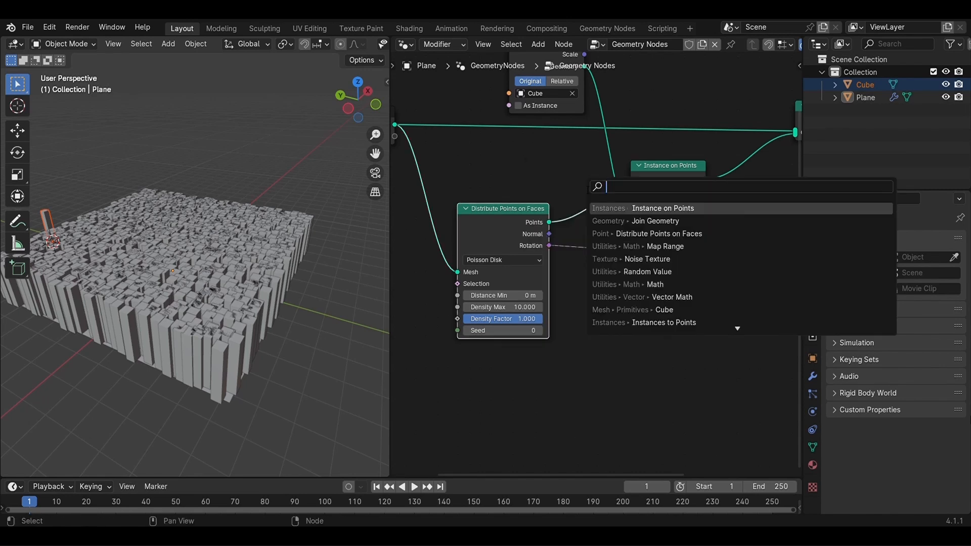
text( euler)
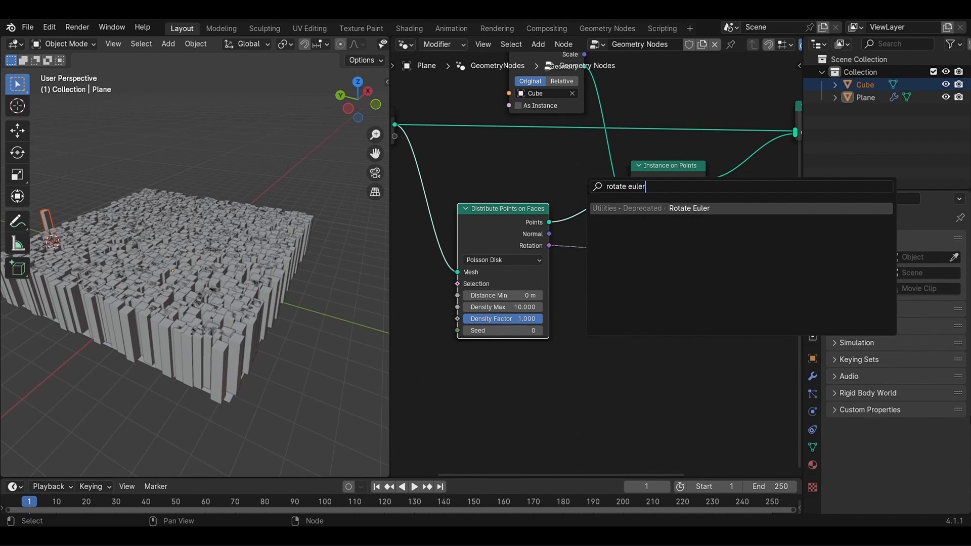
key(Return)
click(615, 298)
Add a Random Value node below Distribute Points on Faces and link its value to Rotate Euler's Rotate By input.
key(shift+a)
mouse_move(613, 310)
text(random)
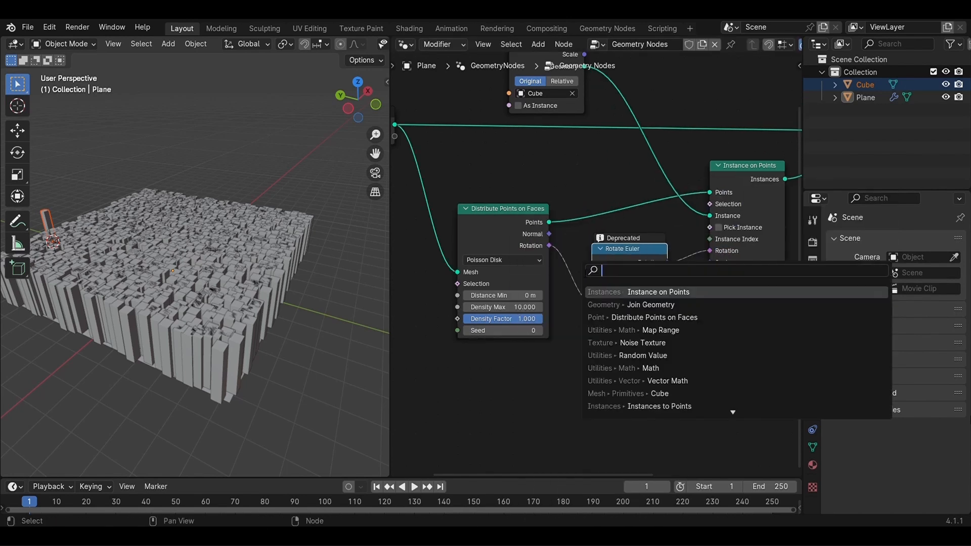
key(Return)
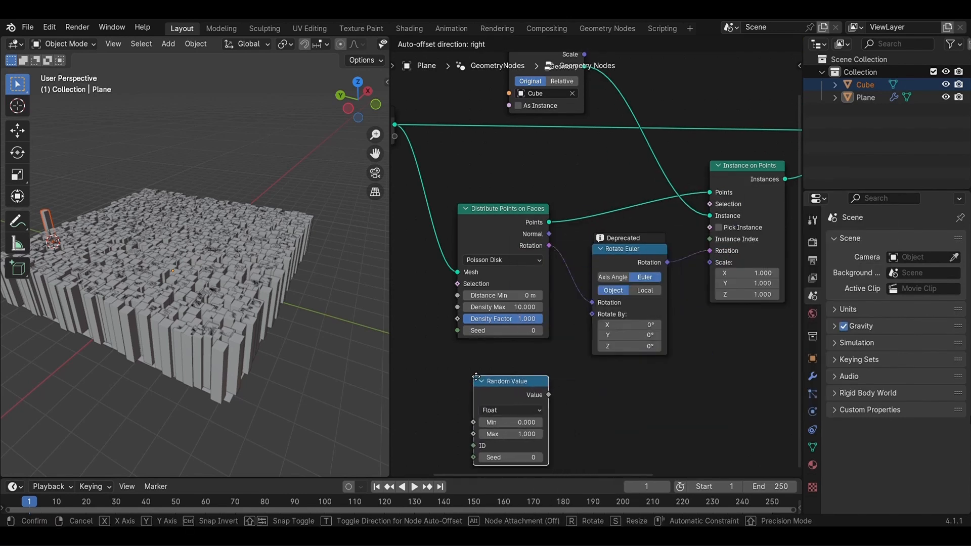
click(475, 375)
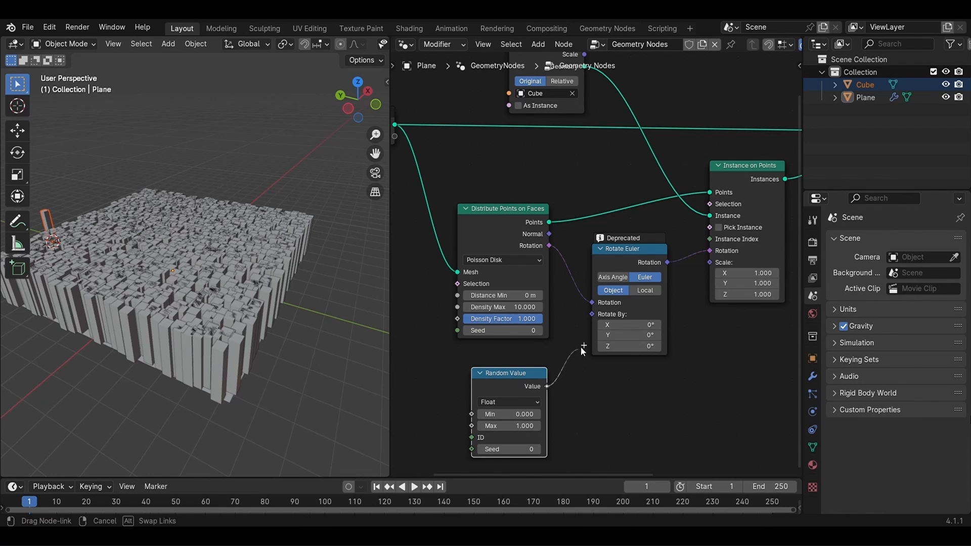
drag(588, 317, 588, 318)
scroll(560, 408, down, 1)
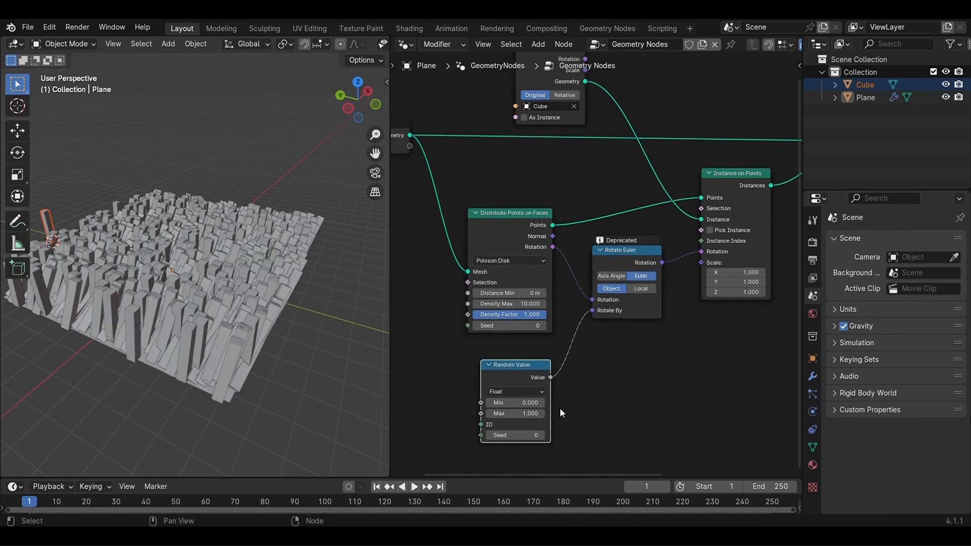
Switch the Random Value node to Vector and reconnect it to Rotate Euler's Rotate By input.
middle_drag(560, 408, 549, 351)
click(532, 341)
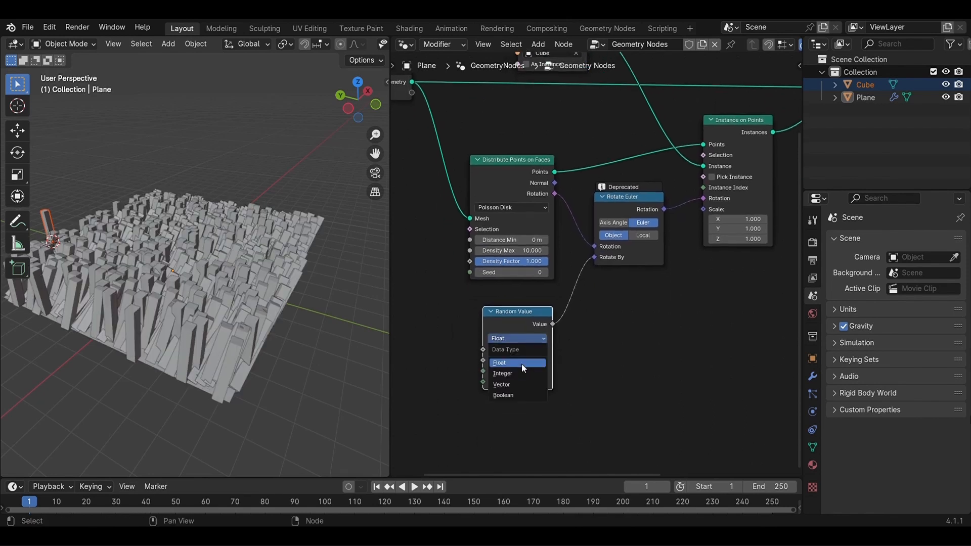
click(518, 385)
scroll(478, 365, down, 1)
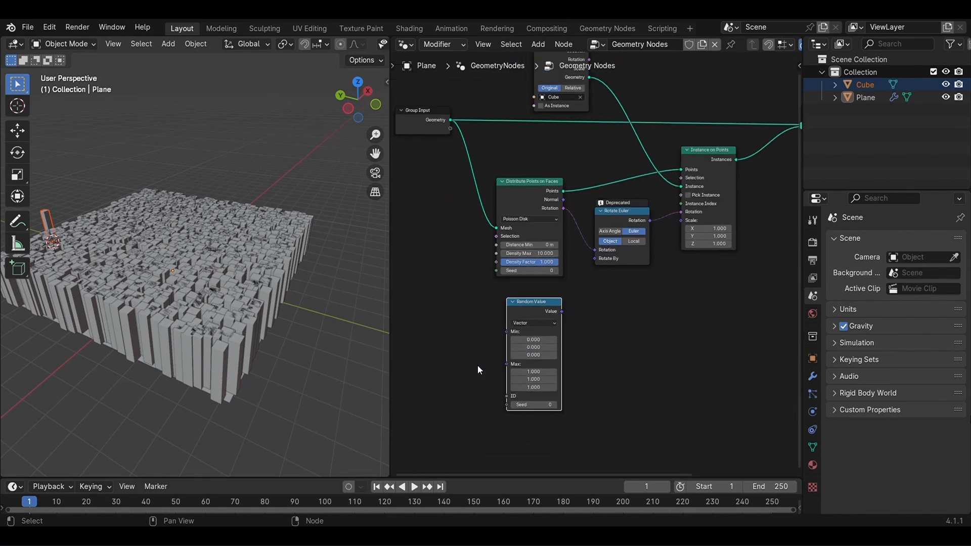
middle_drag(478, 365, 458, 347)
Set the Random Value node's maximum vector to 0.250, 0.450 and 12.800.
scroll(287, 322, up, 3)
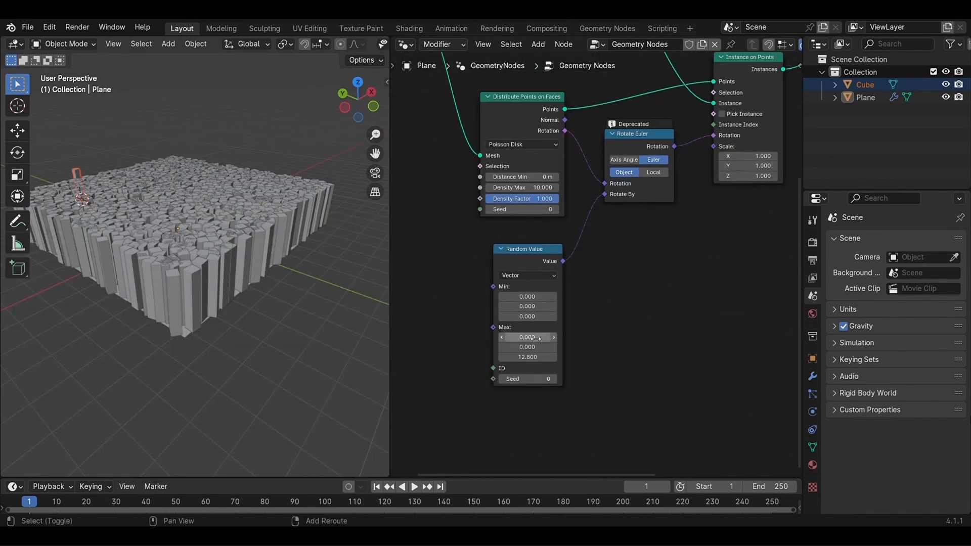
drag(521, 337, 529, 347)
middle_drag(241, 307, 261, 324)
scroll(261, 324, down, 1)
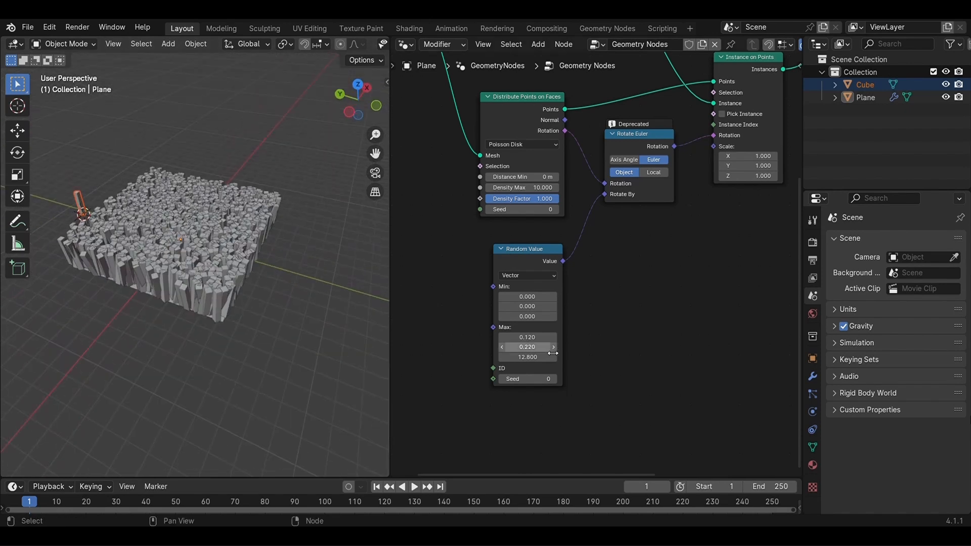
mouse_move(549, 347)
mouse_down()
mouse_move(563, 347)
mouse_move(551, 337)
mouse_up()
middle_drag(221, 327, 261, 310)
scroll(571, 323, down, 2)
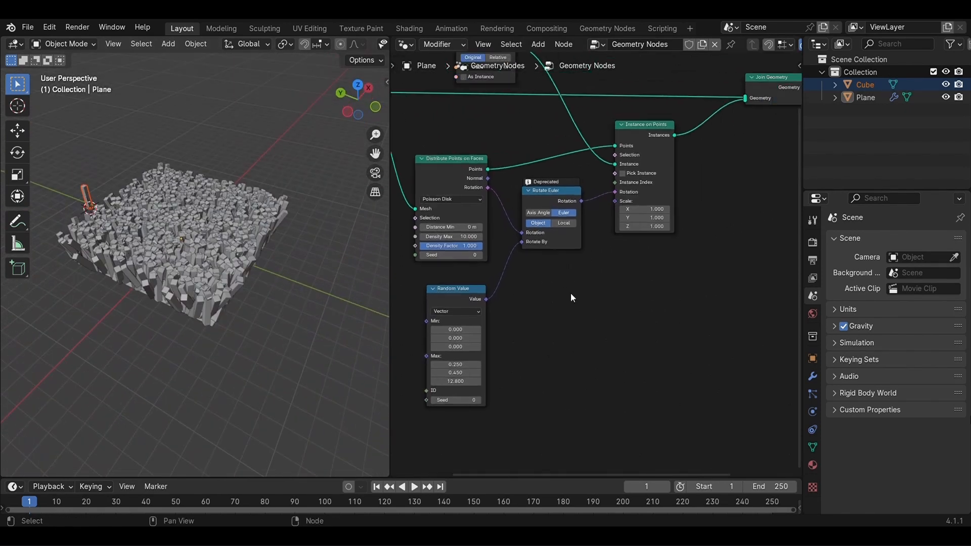
Add a Noise Texture node below Rotate Euler and make room for it among the output-end nodes.
key(shift+a)
click(607, 268)
text(noise)
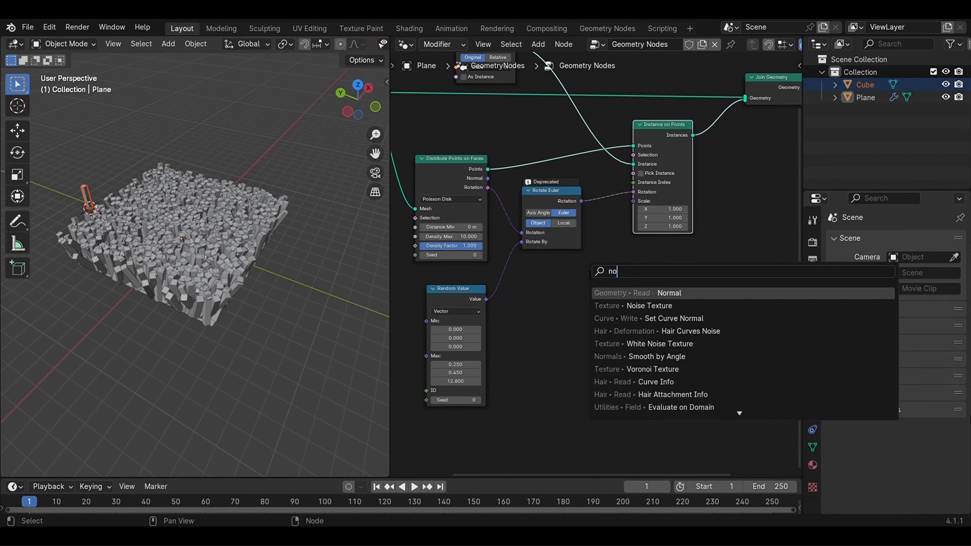
key(Return)
click(645, 247)
key(Home)
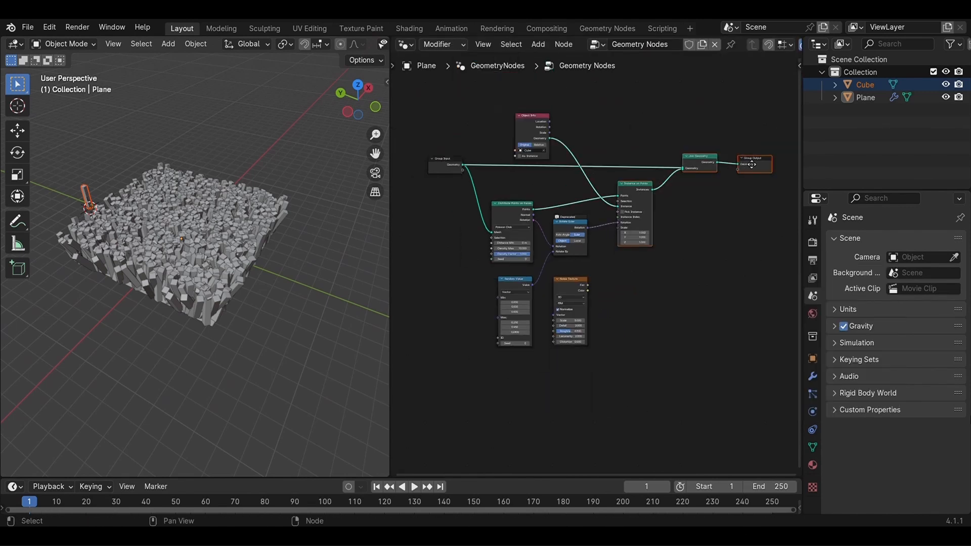
Add a Map Range node beside the Noise Texture, below Instance on Points.
key(shift+a)
click(633, 273)
text(map)
key(Return)
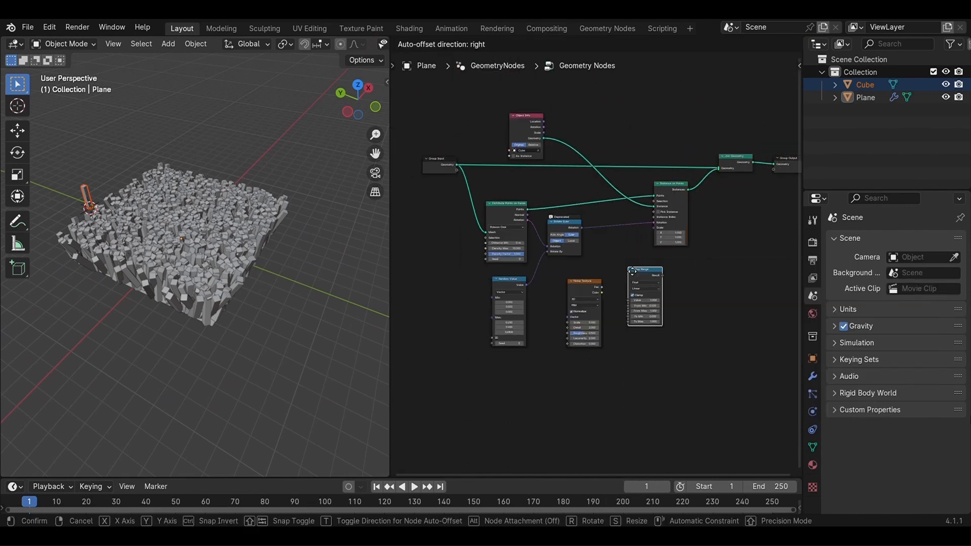
scroll(618, 264, up, 4)
right_click(591, 276)
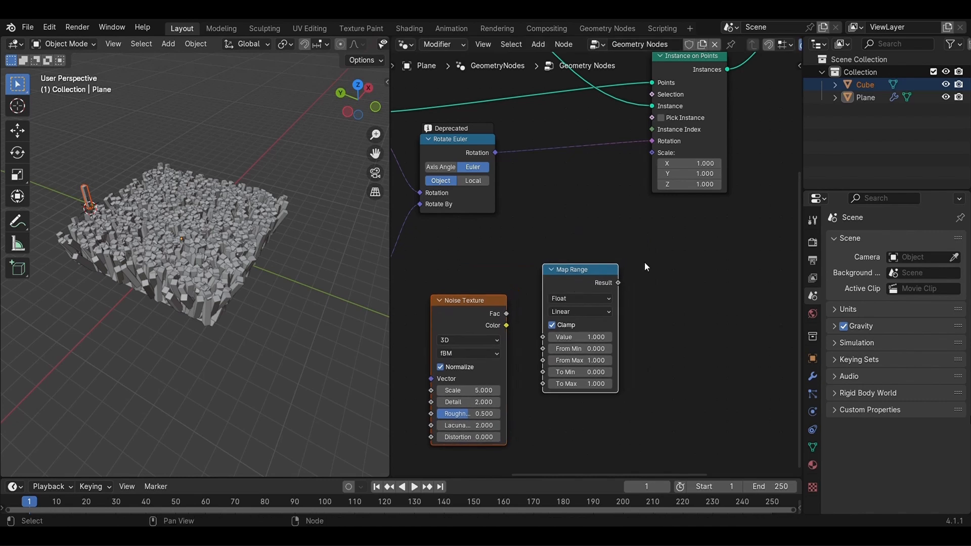
Link the Noise Texture's color to Map Range's value, and Map Range's result to the Instance on Points scale.
drag(618, 283, 648, 156)
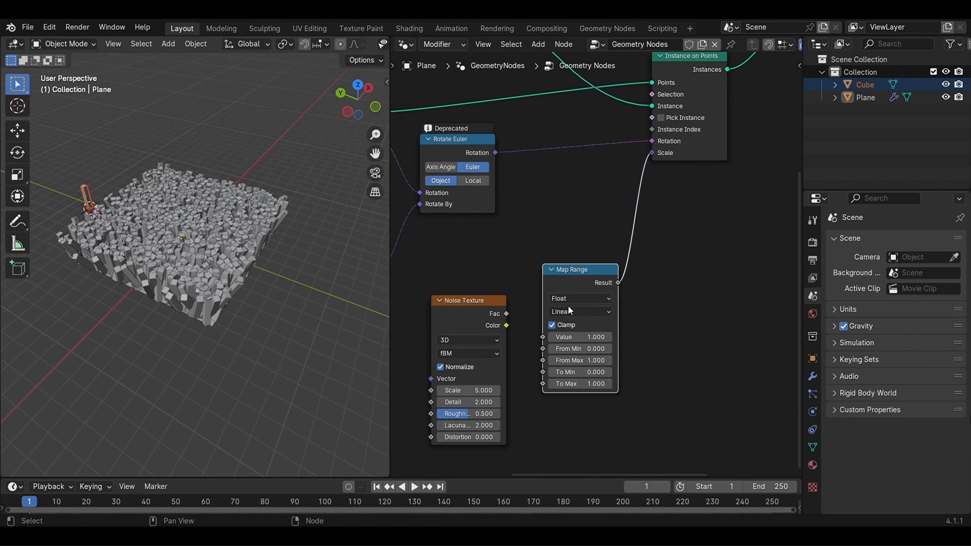
drag(507, 326, 542, 337)
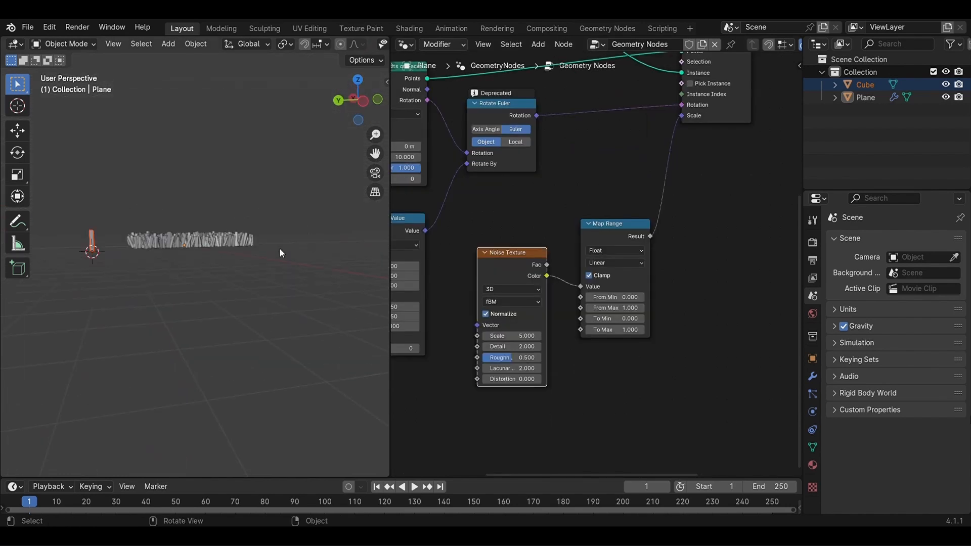
scroll(616, 301, up, 2)
Adjust the Map Range limits to vary the size of the scattered pillars.
drag(615, 321, 660, 339)
middle_drag(344, 328, 304, 324)
drag(627, 322, 641, 321)
drag(633, 359, 650, 376)
Raise Density Max on Distribute Points on Faces to 18.570.
middle_drag(314, 274, 284, 253)
scroll(608, 271, down, 3)
drag(495, 214, 539, 213)
scroll(561, 271, down, 3)
Lower the Noise Texture scale to 0.120 for broader size variation across the plane.
scroll(648, 379, up, 5)
middle_drag(647, 379, 601, 324)
scroll(601, 324, up, 3)
shift+drag(556, 313, 516, 313)
Set Map Range to From Min 0.440, From Max 0.680, To Min 0.180 and To Max 0.910.
drag(693, 255, 706, 272)
drag(692, 271, 689, 272)
mouse_move(692, 303)
mouse_down()
mouse_move(675, 303)
mouse_move(695, 288)
mouse_up()
drag(692, 303, 702, 303)
drag(692, 255, 695, 256)
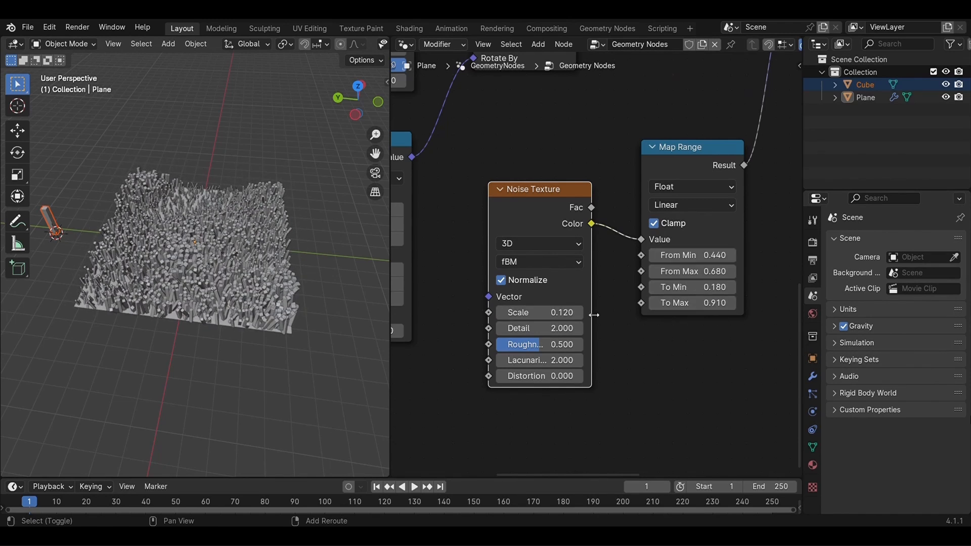
Set the Noise Texture scale to 0.150 and check the scattered pillars from above.
drag(540, 313, 544, 312)
middle_drag(111, 333, 263, 265)
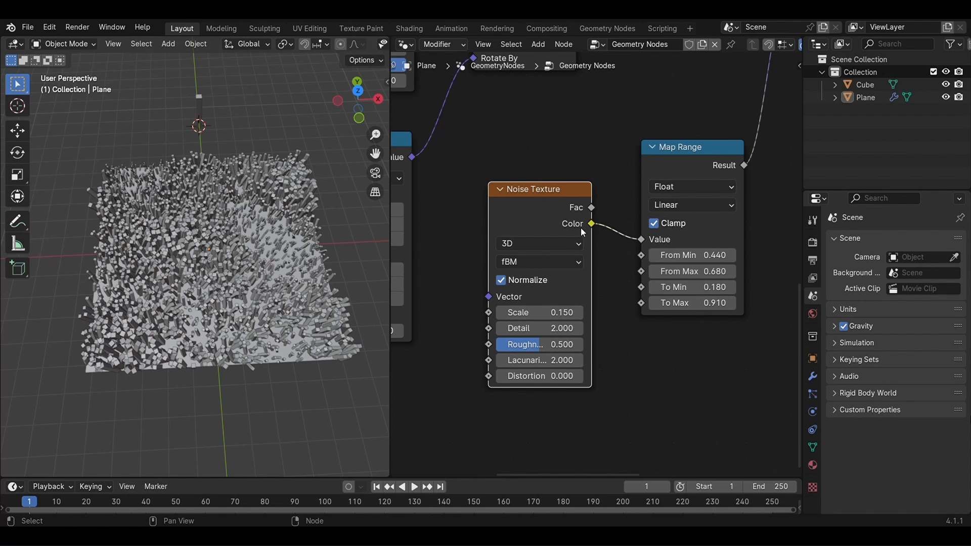
scroll(584, 233, down, 3)
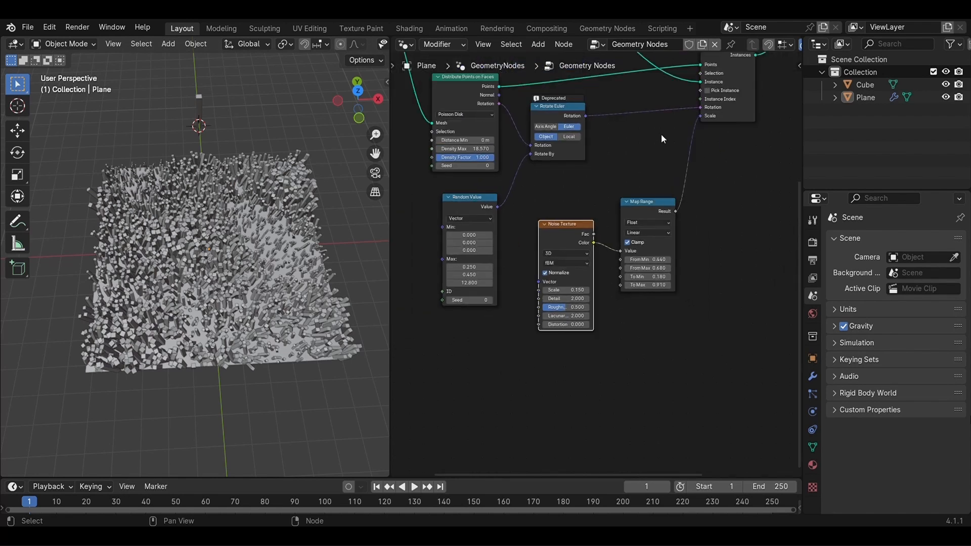
middle_drag(663, 134, 649, 248)
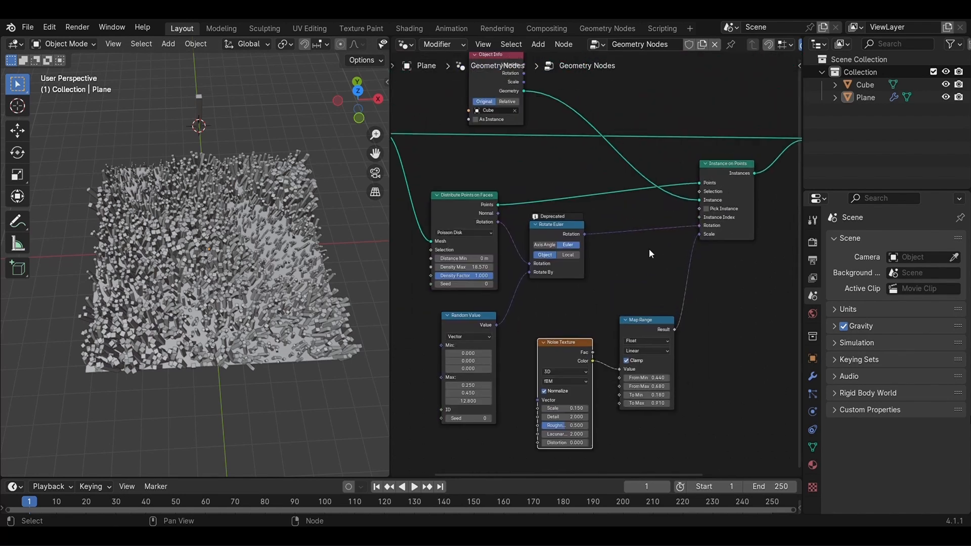
key(Home)
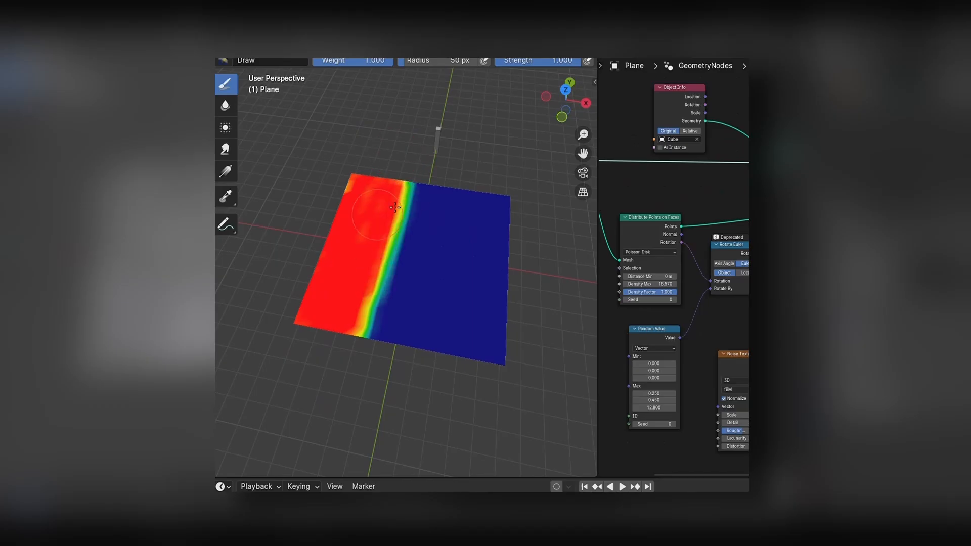
Try weight painting one side of the plane at full weight.
mouse_move(425, 179)
mouse_down()
mouse_move(405, 242)
mouse_move(426, 171)
mouse_move(481, 245)
mouse_move(473, 386)
mouse_up()
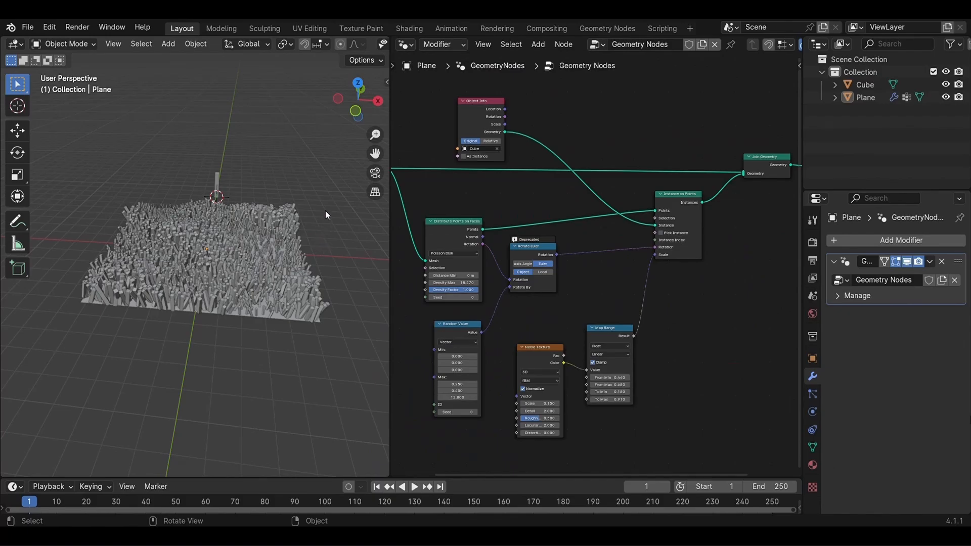
Disconnect Instance on Points from Join Geometry so that only the bare plane is output.
middle_drag(326, 210, 334, 253)
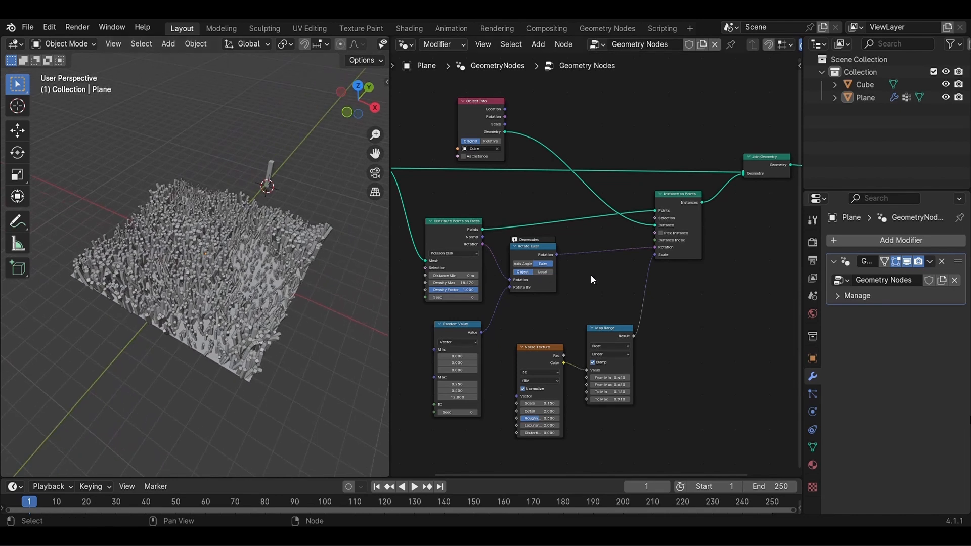
scroll(594, 273, up, 1)
drag(755, 168, 745, 178)
middle_drag(185, 253, 231, 269)
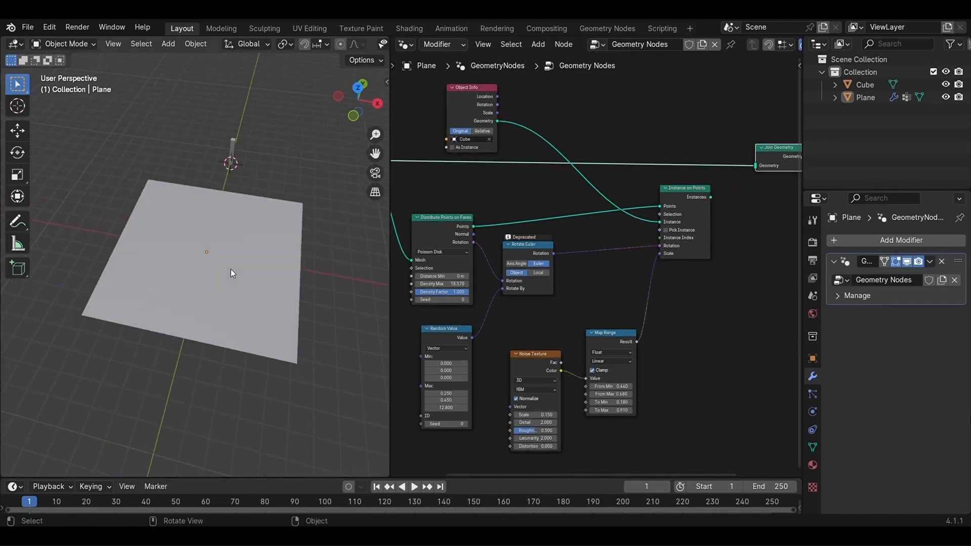
Weight paint both sides of the plane at weight 1.000, leaving a curved path unpainted through the middle.
click(231, 269)
key(ctrl+Tab)
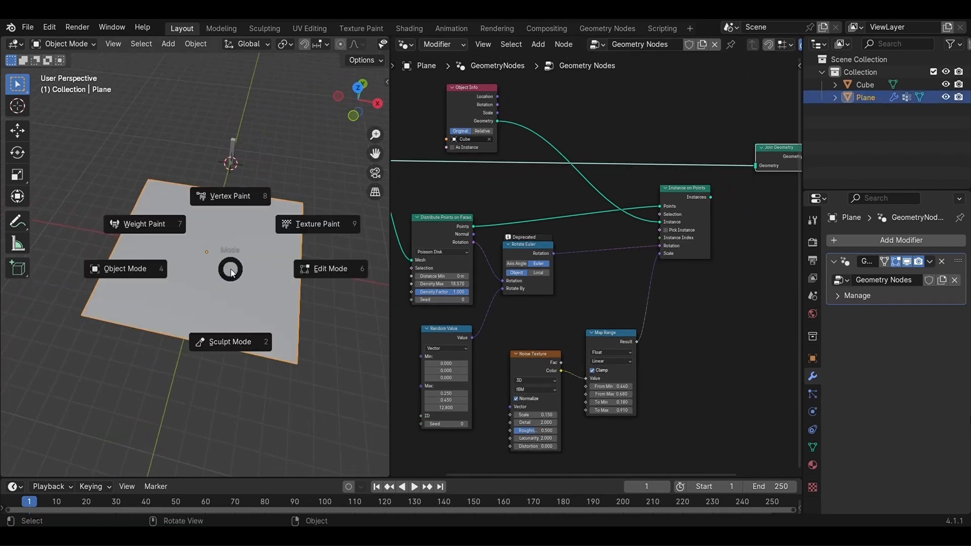
click(151, 224)
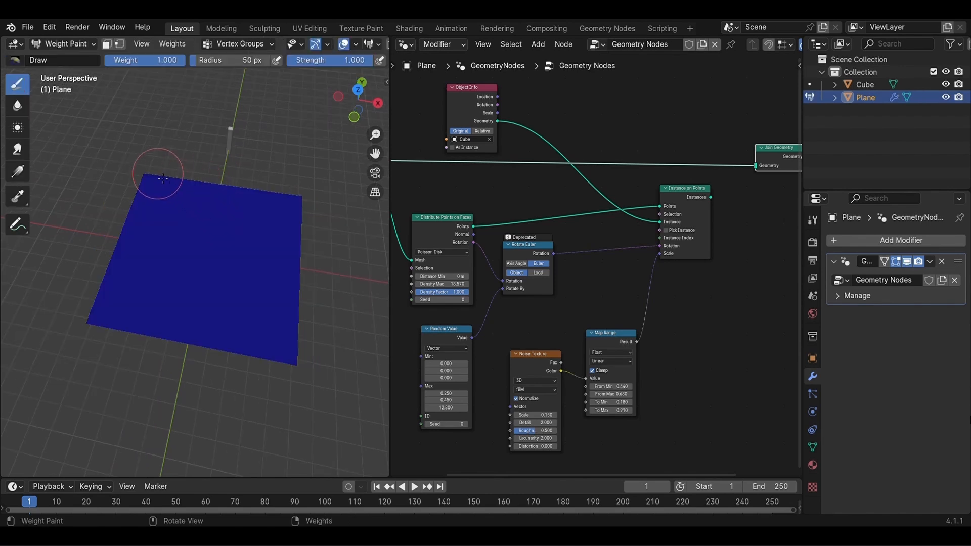
mouse_move(161, 185)
mouse_down()
mouse_move(130, 223)
mouse_move(98, 325)
mouse_move(146, 253)
mouse_move(233, 183)
mouse_move(177, 314)
mouse_up()
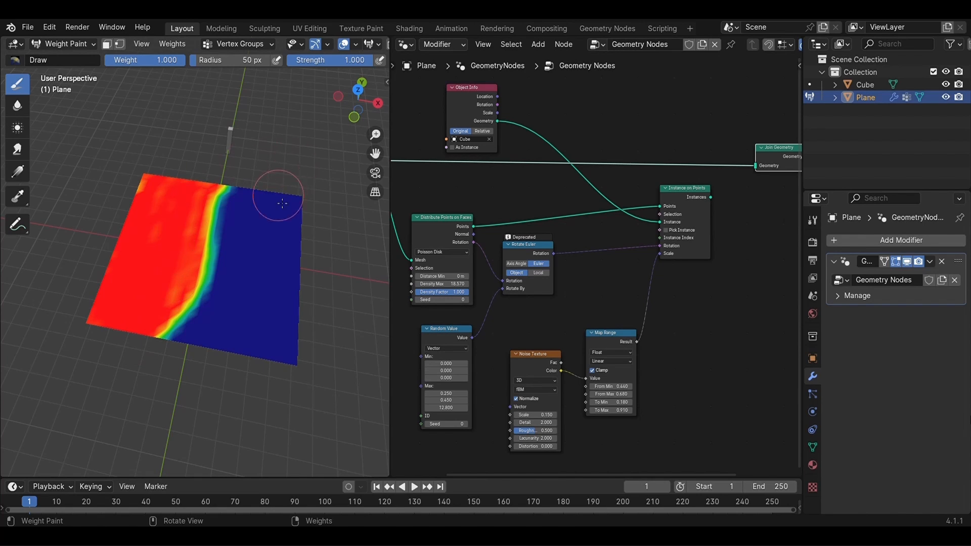
mouse_move(278, 201)
mouse_down()
mouse_move(283, 329)
mouse_move(286, 281)
mouse_move(312, 282)
mouse_up()
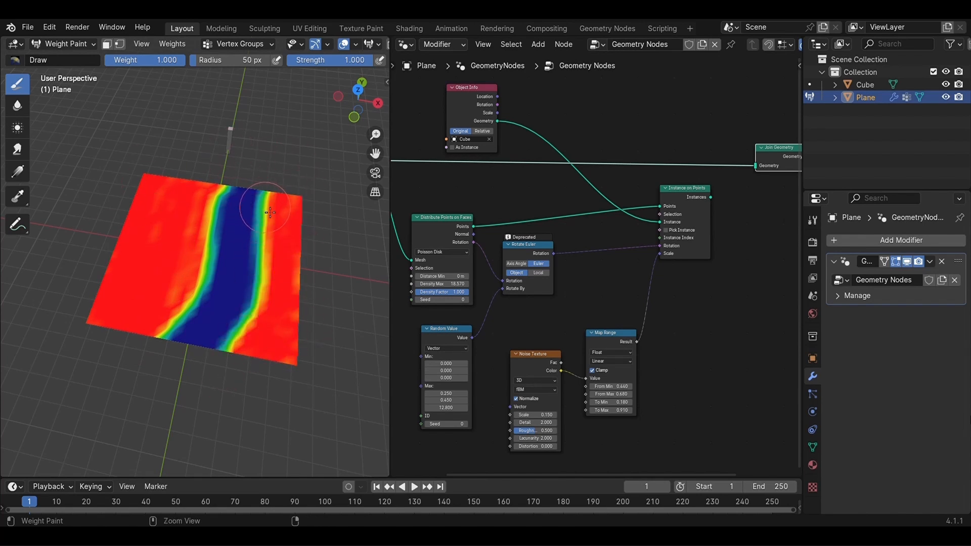
Rename the plane's painted vertex group to grass.
click(813, 447)
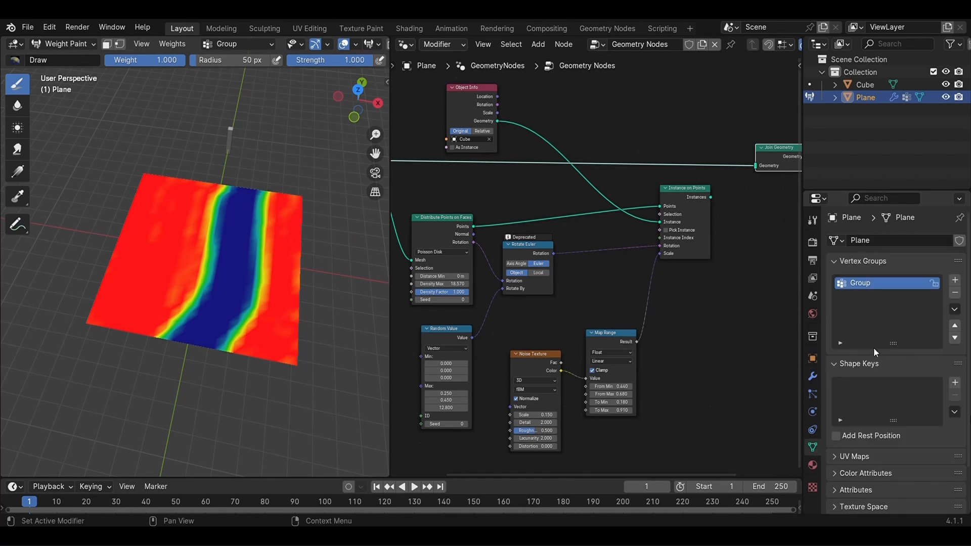
double_click(876, 281)
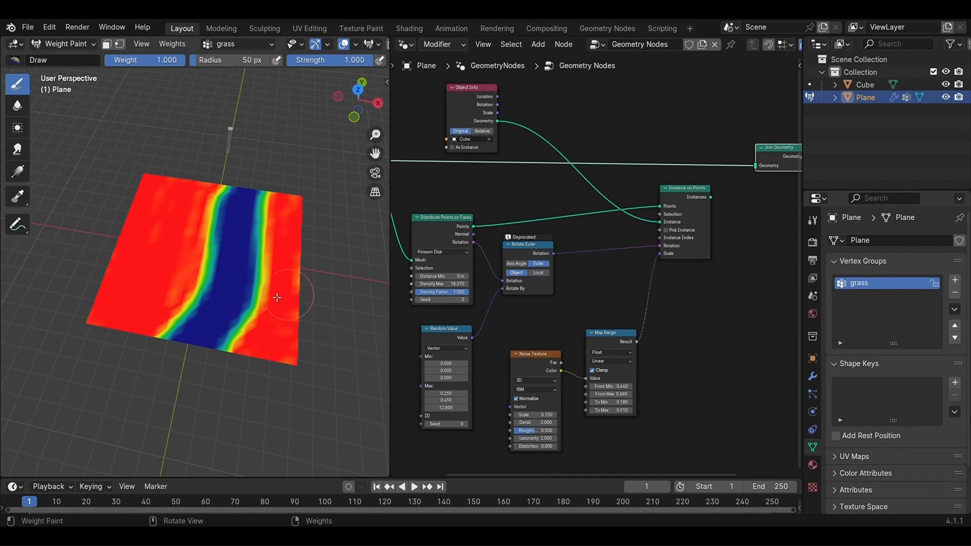
Return the plane to Object Mode and reconnect the Instance on Points output to Join Geometry.
key(Tab)
key(ctrl+Tab)
click(152, 257)
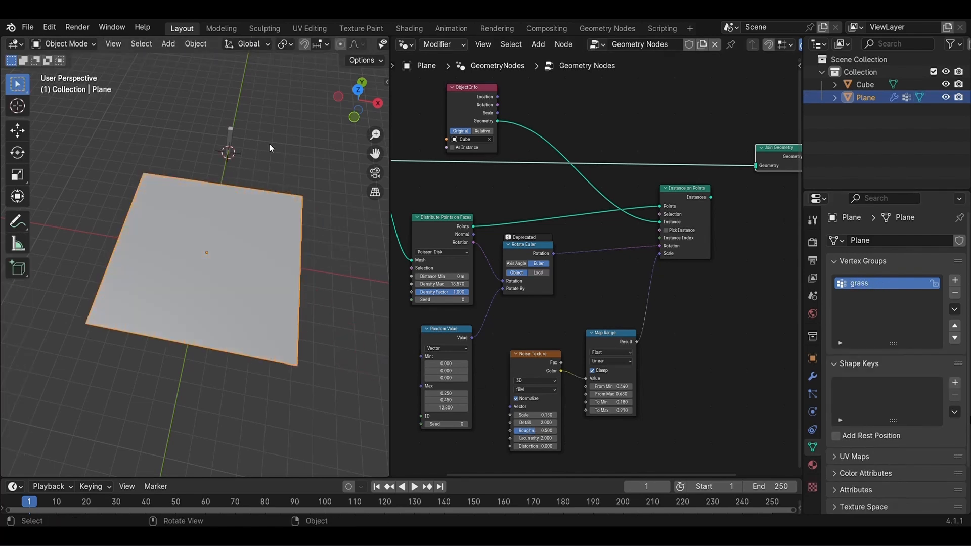
drag(711, 197, 754, 167)
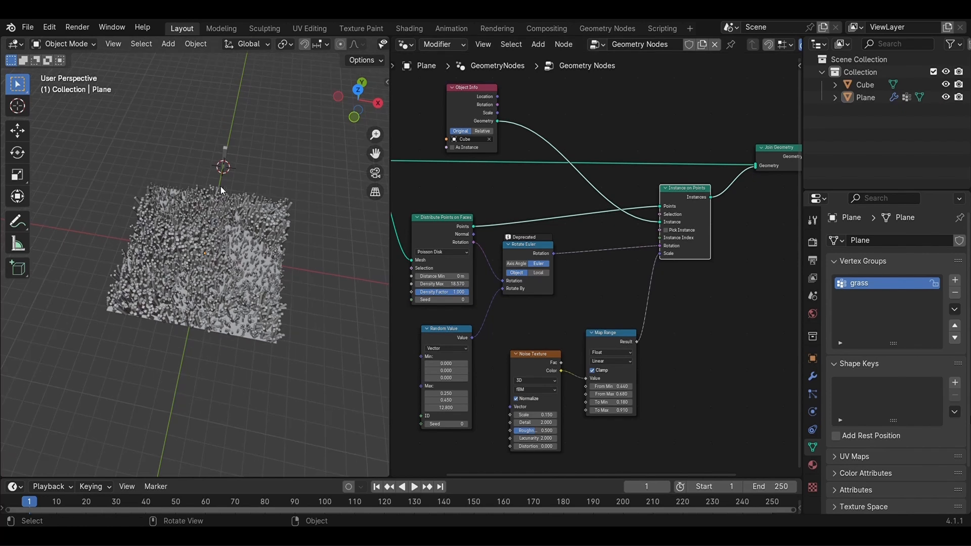
scroll(593, 296, down, 2)
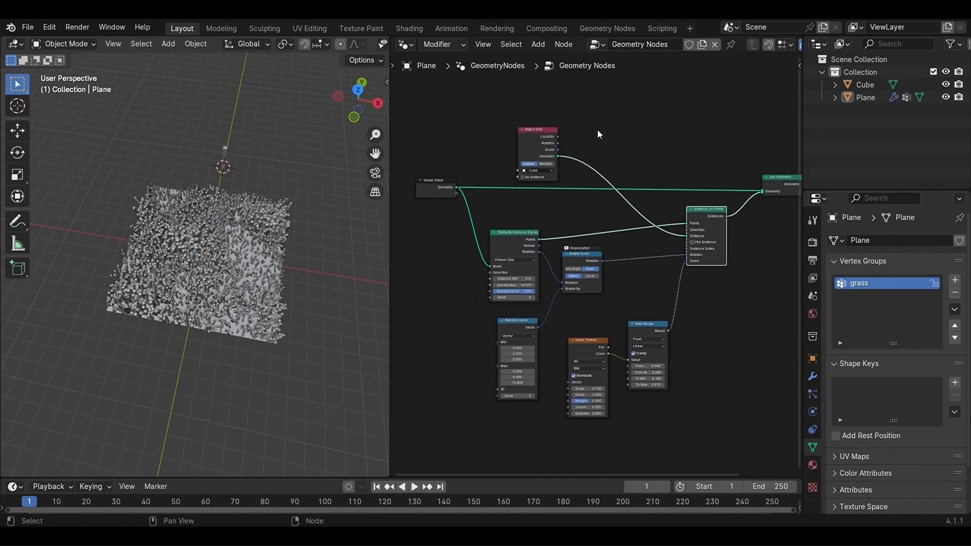
Show the plane's Geometry Nodes modifier settings and move the Group Input node farther from Distribute Points on Faces.
click(813, 377)
scroll(202, 263, up, 3)
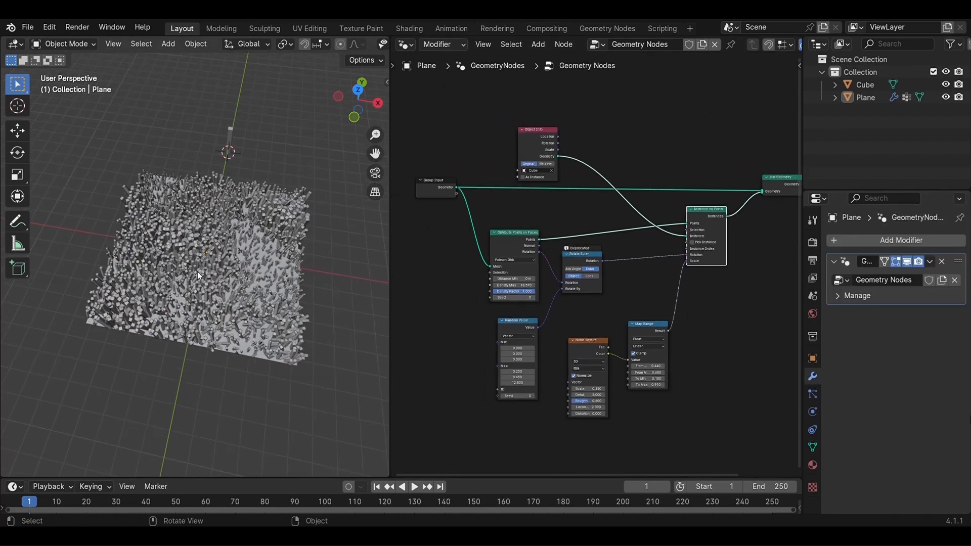
scroll(481, 330, up, 4)
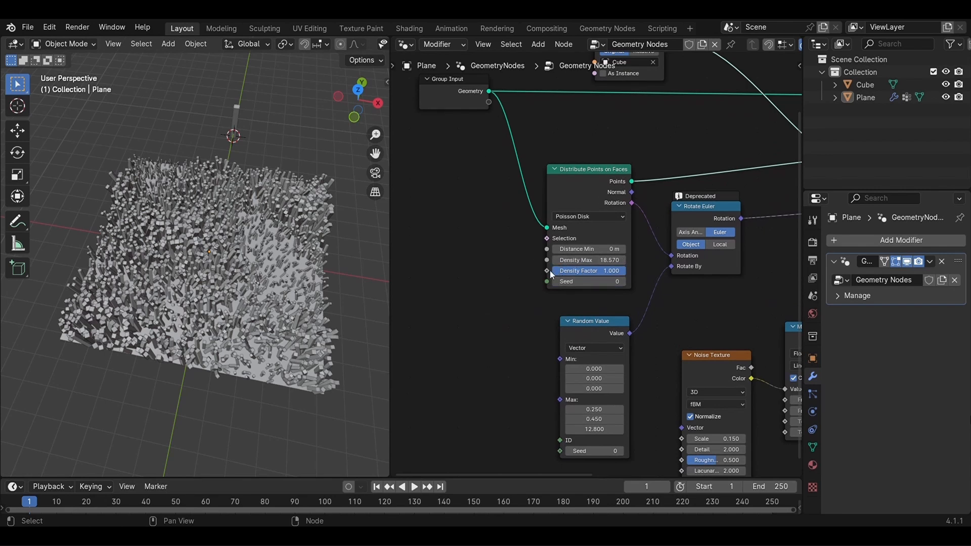
scroll(453, 217, down, 4)
drag(494, 149, 441, 151)
mouse_move(476, 161)
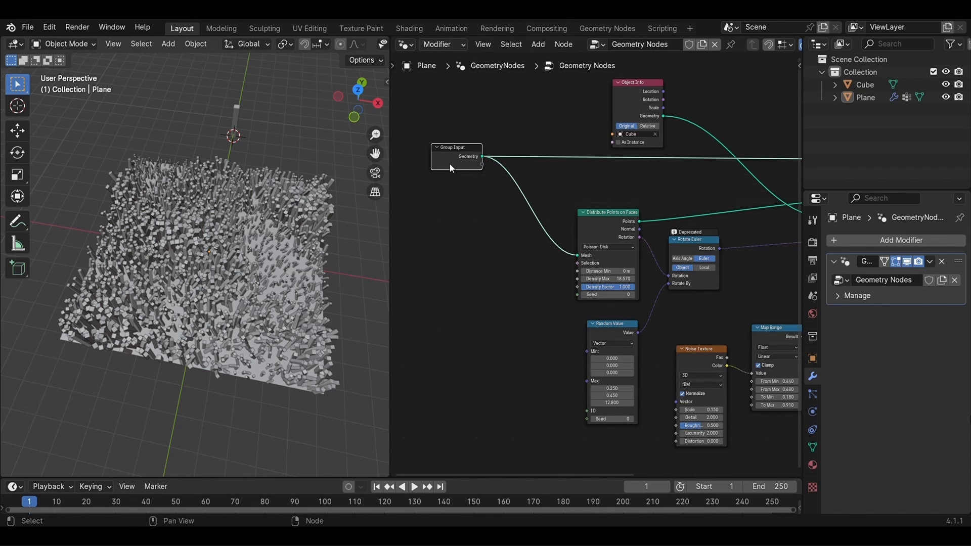
Add a Float input to the node group's interface, using weight grass as both its name and description.
key(n)
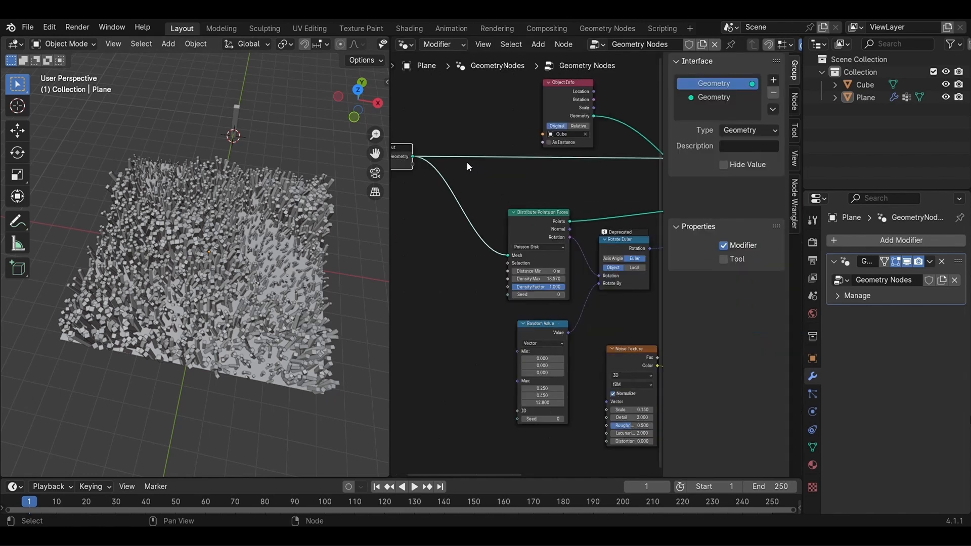
key(Home)
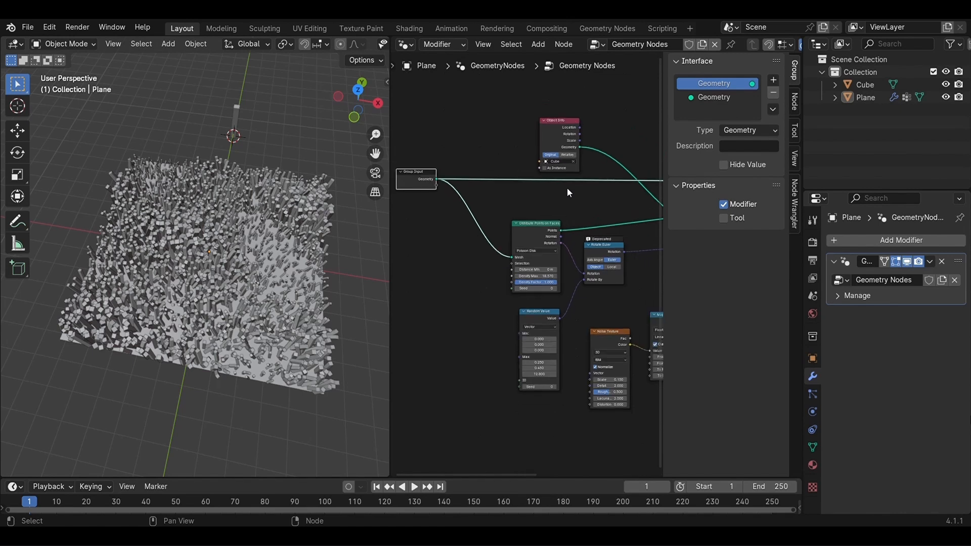
click(726, 97)
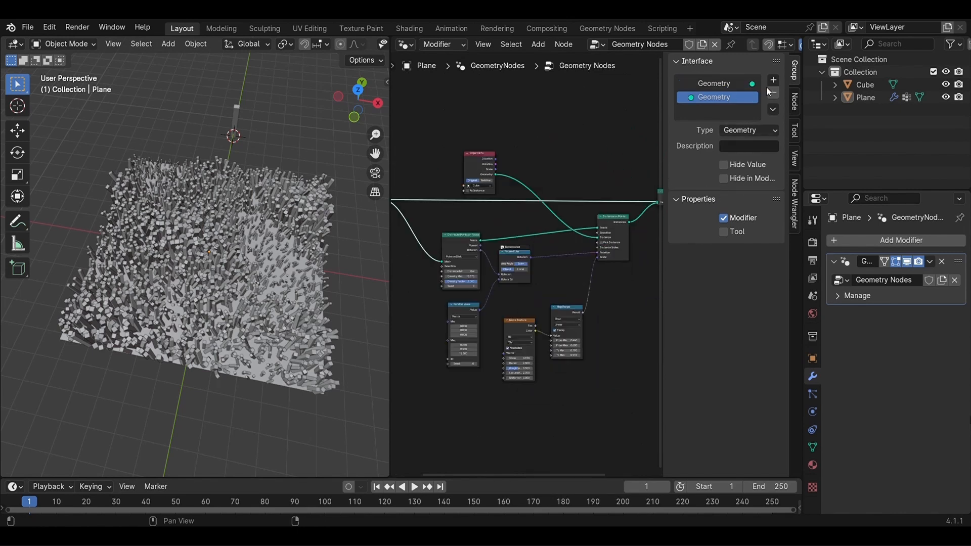
click(773, 80)
click(794, 94)
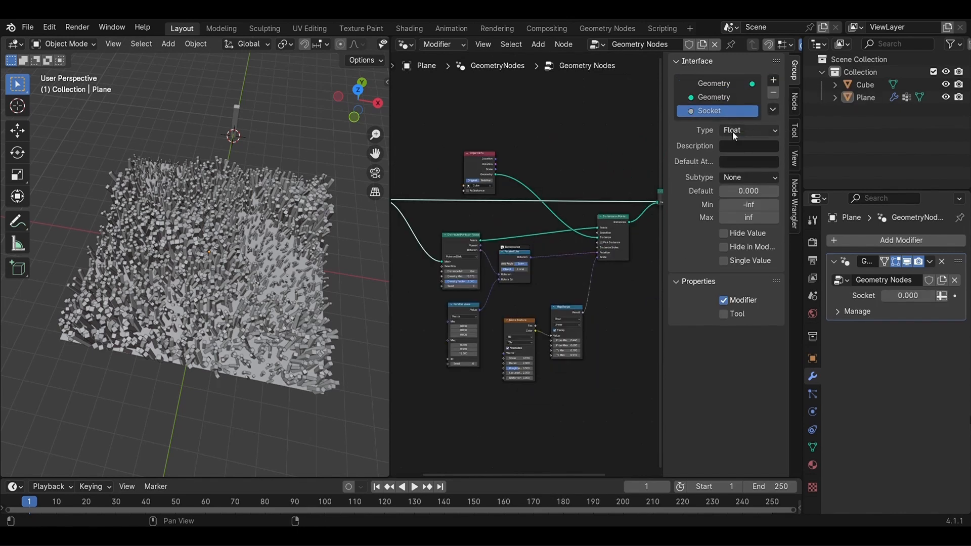
click(740, 147)
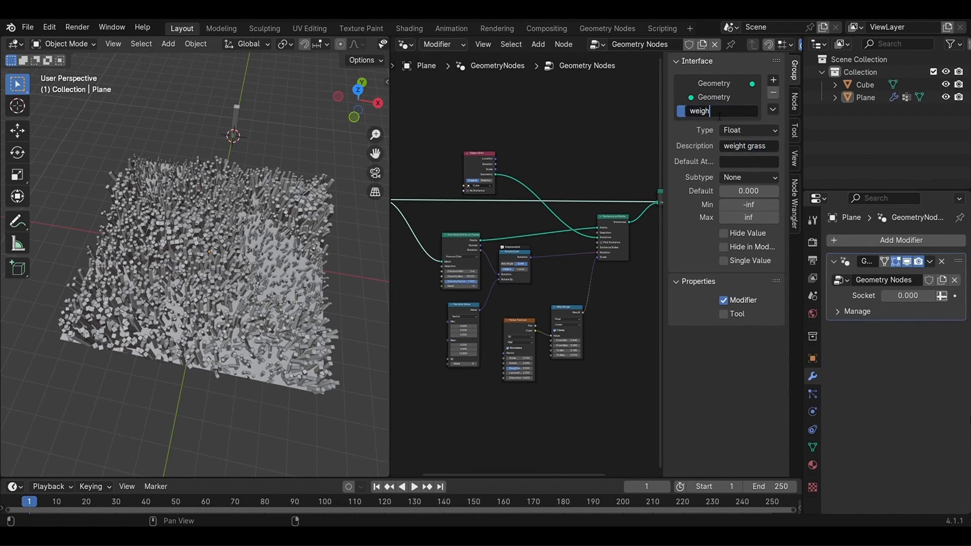
key(n)
scroll(451, 206, up, 3)
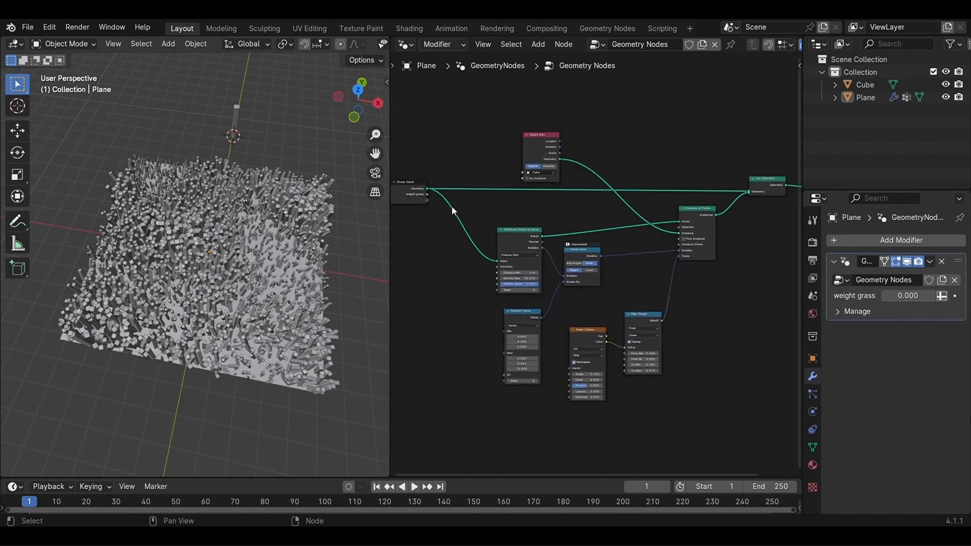
scroll(417, 181, up, 1)
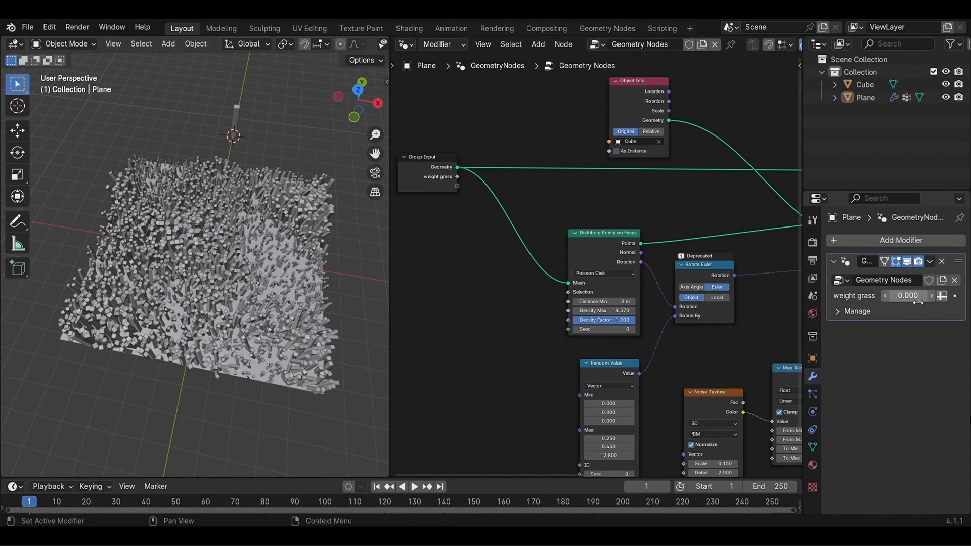
Drive the modifier's weight grass input with the grass vertex group and connect it to Density Factor on Distribute Points on Faces.
click(941, 298)
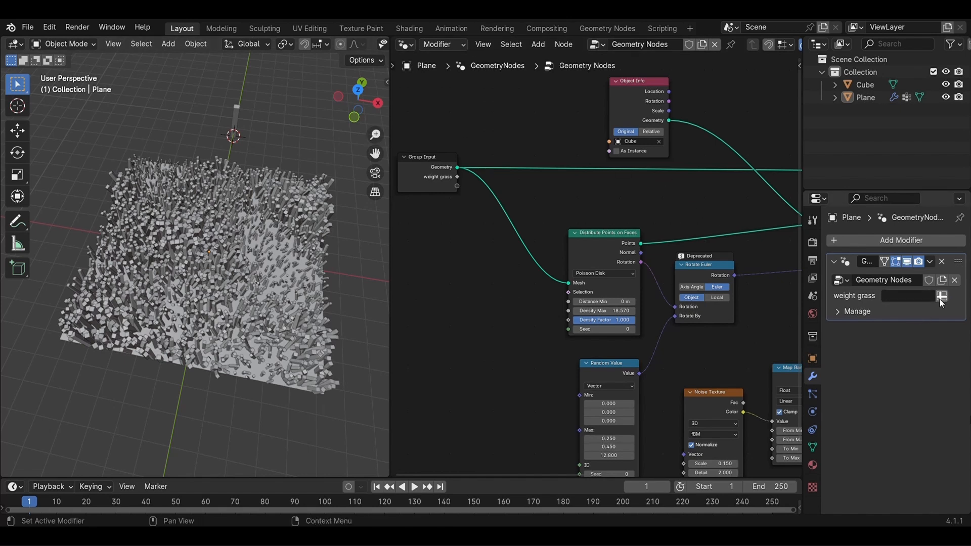
click(914, 297)
click(777, 355)
drag(456, 177, 496, 233)
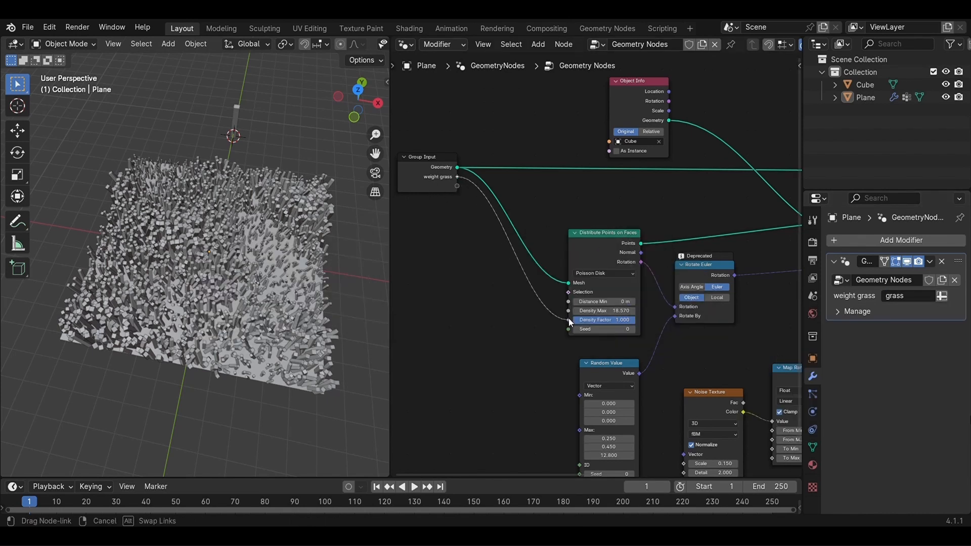
drag(569, 319, 571, 321)
scroll(220, 165, down, 2)
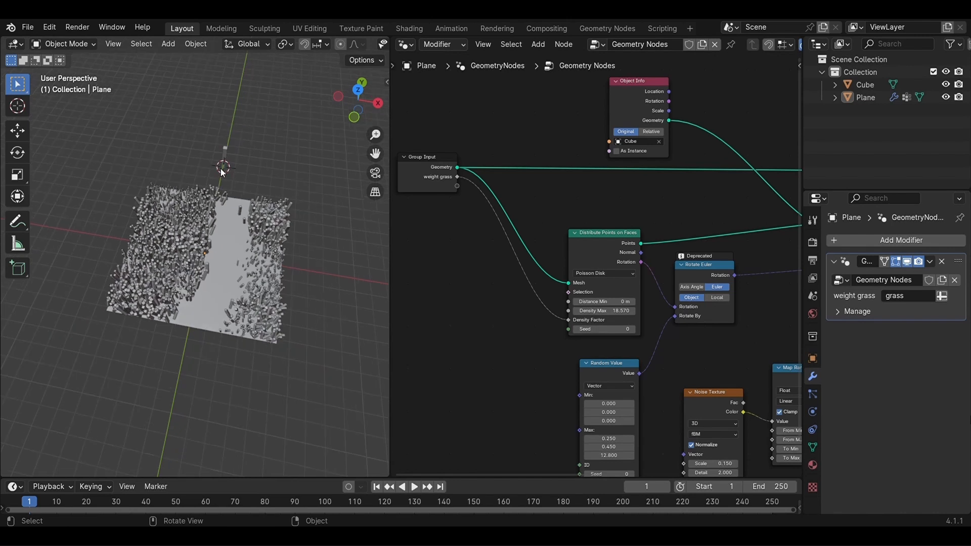
mouse_move(315, 220)
middle_down()
mouse_move(264, 236)
mouse_move(277, 207)
mouse_move(309, 232)
mouse_move(336, 221)
mouse_move(308, 221)
middle_up()
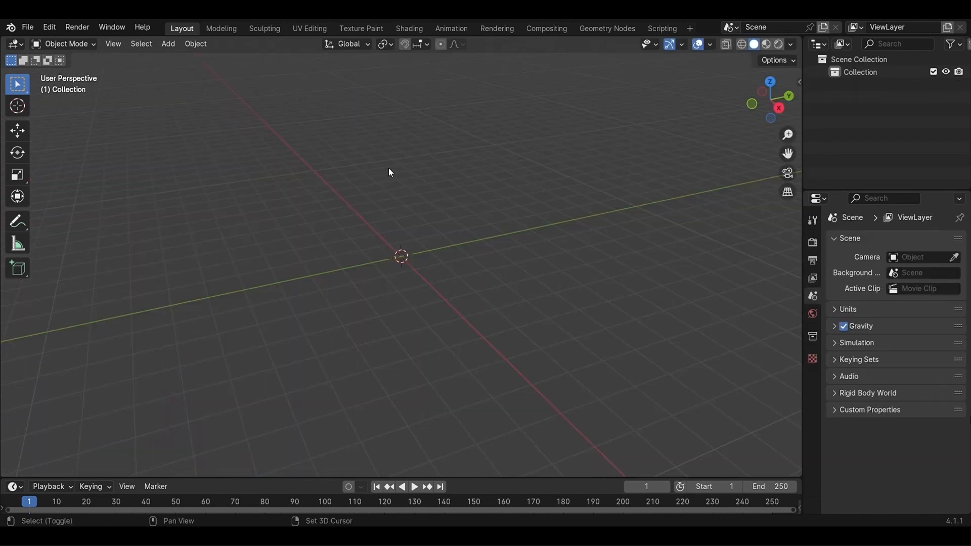
Add a plane mesh to the empty scene and scale it up to about 5.04.
key(shift+a)
mouse_move(350, 186)
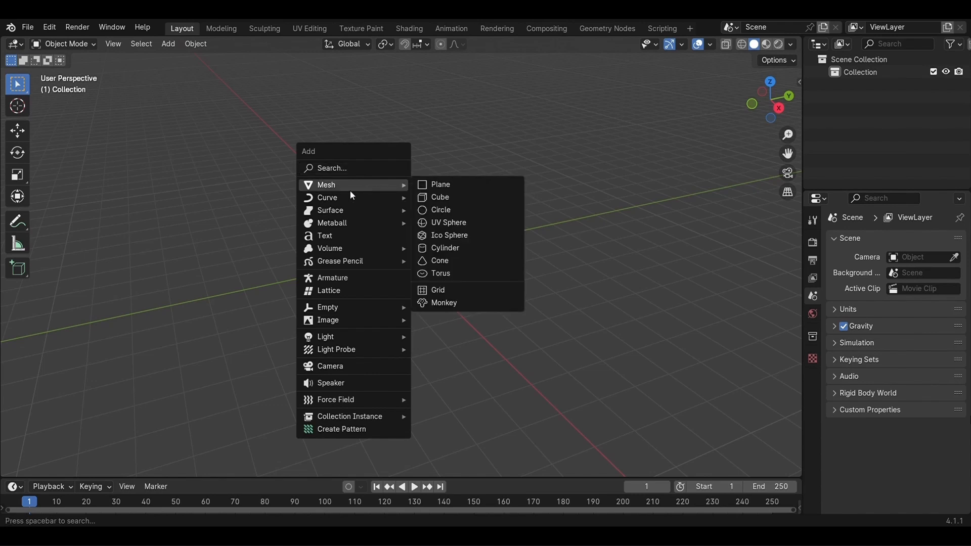
click(439, 183)
key(s)
click(613, 384)
Subdivide the new plane with 40 cuts.
key(Tab)
right_click(447, 233)
click(447, 239)
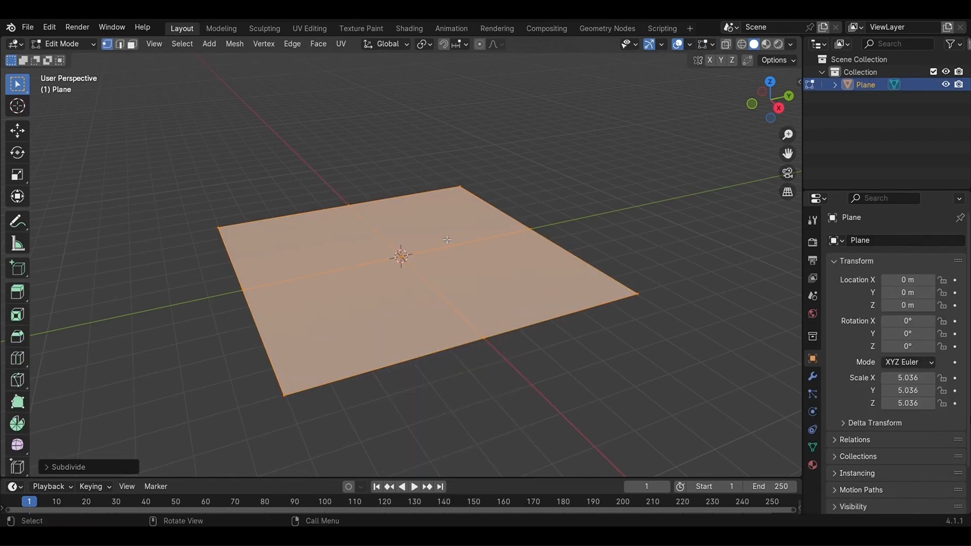
click(126, 467)
click(161, 381)
text(40)
key(Return)
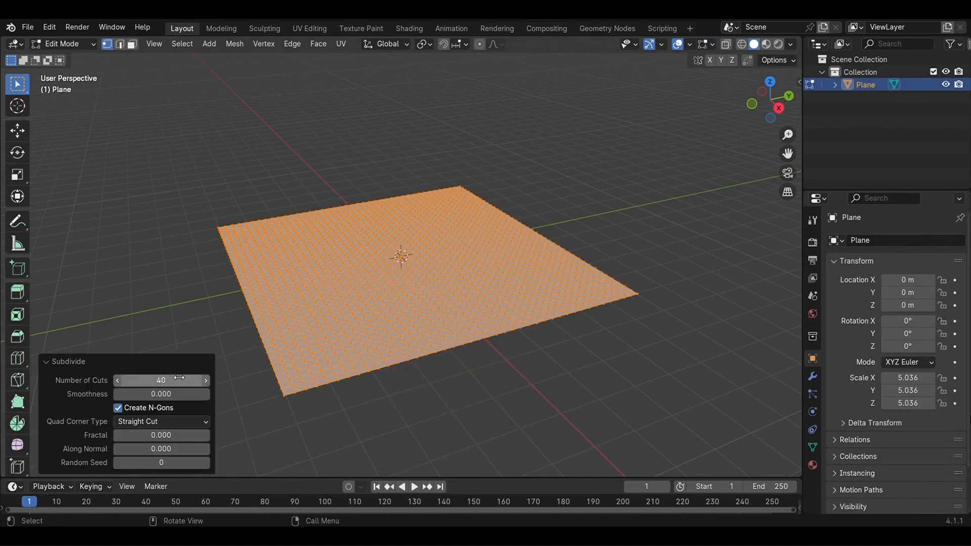
Deselect the plane's vertices and raise the terrain near its front edge with smooth proportional editing.
key(Tab)
middle_drag(533, 195, 440, 275)
key(Tab)
key(alt+a)
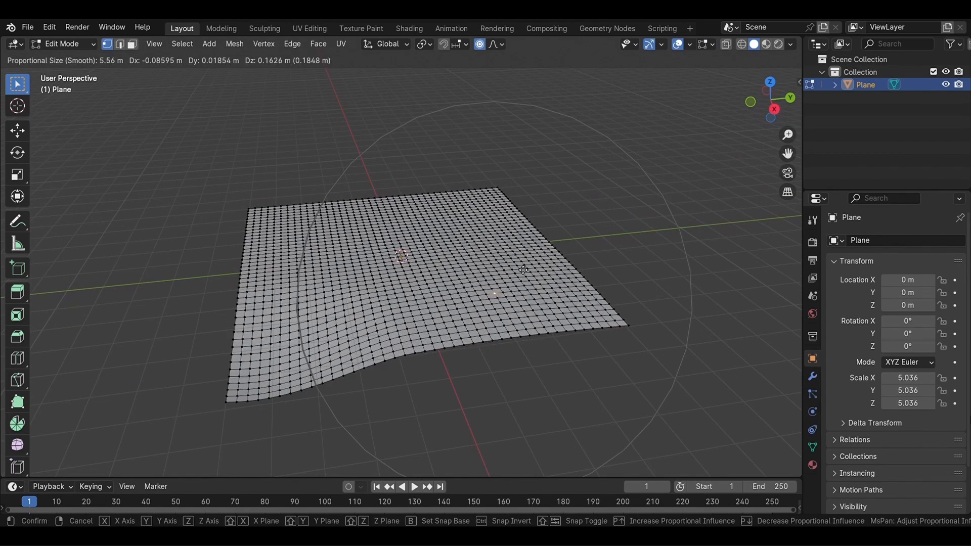
scroll(461, 212, up, 3)
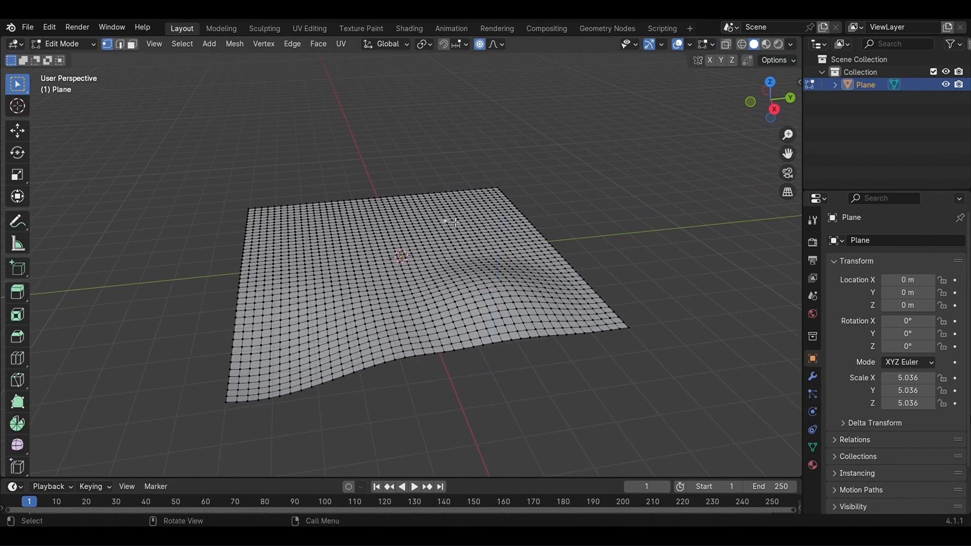
Raise more hills toward the far side of the plane with proportional moves along Z, one by about 0.39 m.
click(461, 212)
click(499, 233)
key(g)
key(z)
click(511, 228)
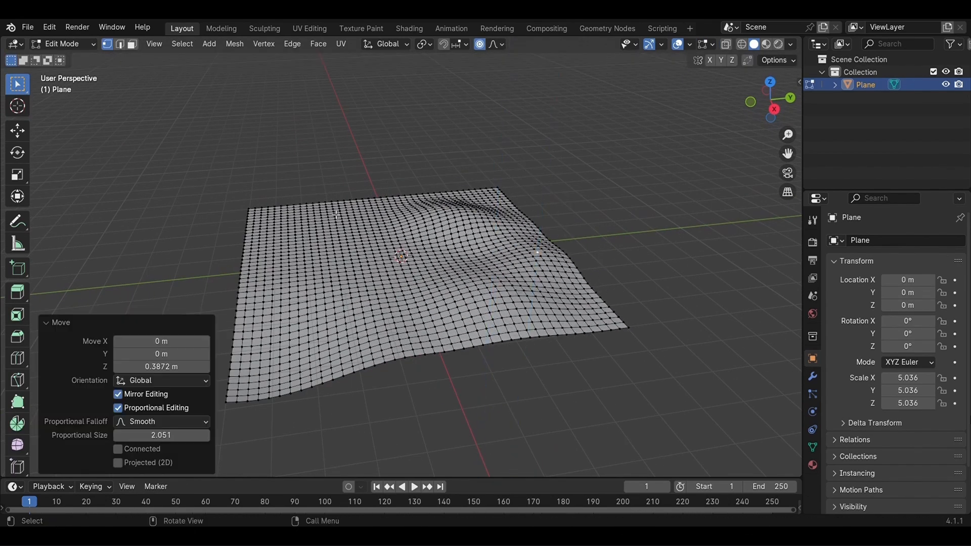
click(291, 230)
key(g)
key(z)
click(301, 217)
Return the terrain plane to Object Mode and apply Shade Smooth to it.
middle_drag(303, 242, 344, 228)
key(Tab)
right_click(466, 250)
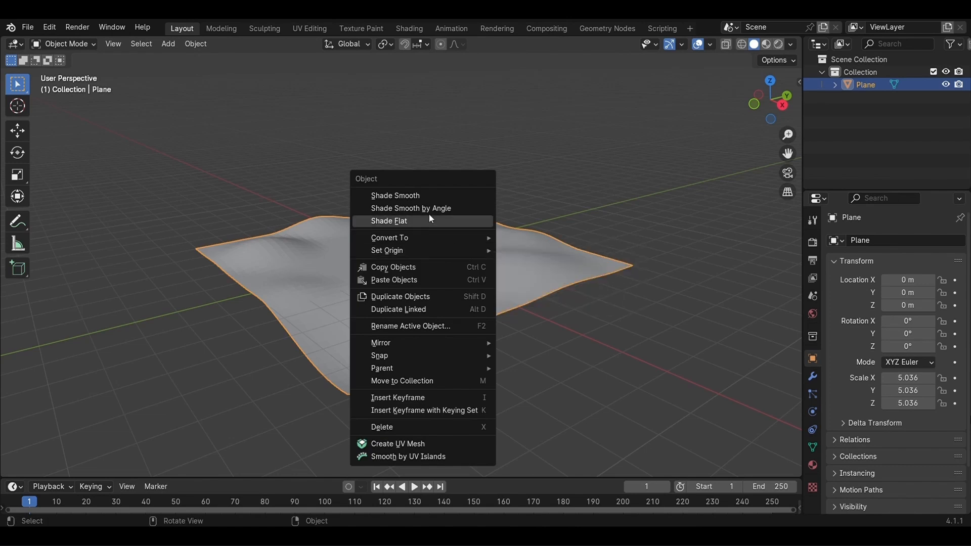
click(395, 194)
Add a camera and shift it along its local X and Y axes to about X 6.76, Y -5.87, Z 1.61 m.
key(shift+a)
click(465, 380)
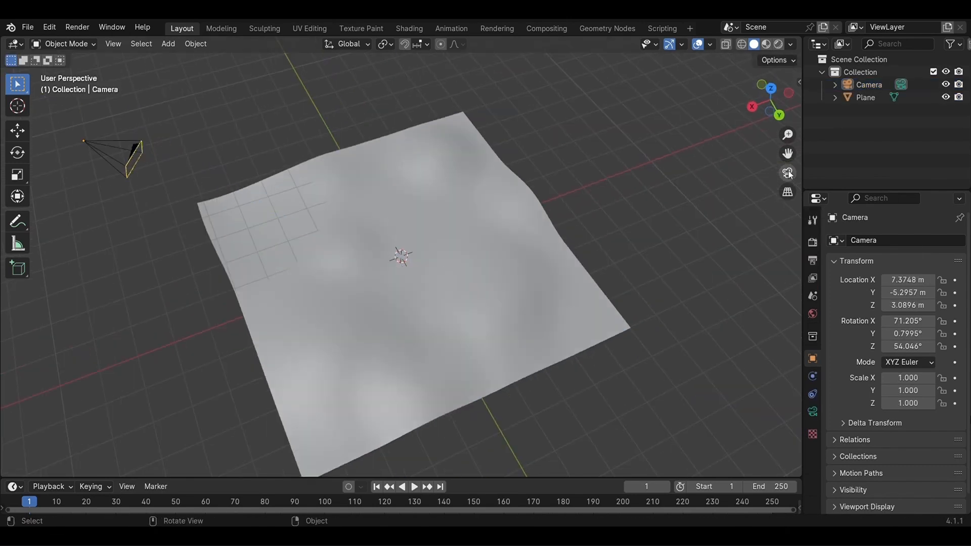
key(KP_0)
key(g)
key(x)
key(x)
click(452, 357)
key(g)
key(y)
key(y)
click(449, 327)
Rotate the camera about its local X axis to an X rotation of about 89.8° so it looks horizontally across the terrain.
key(KP_0)
key(r)
key(y)
key(y)
key(x)
key(x)
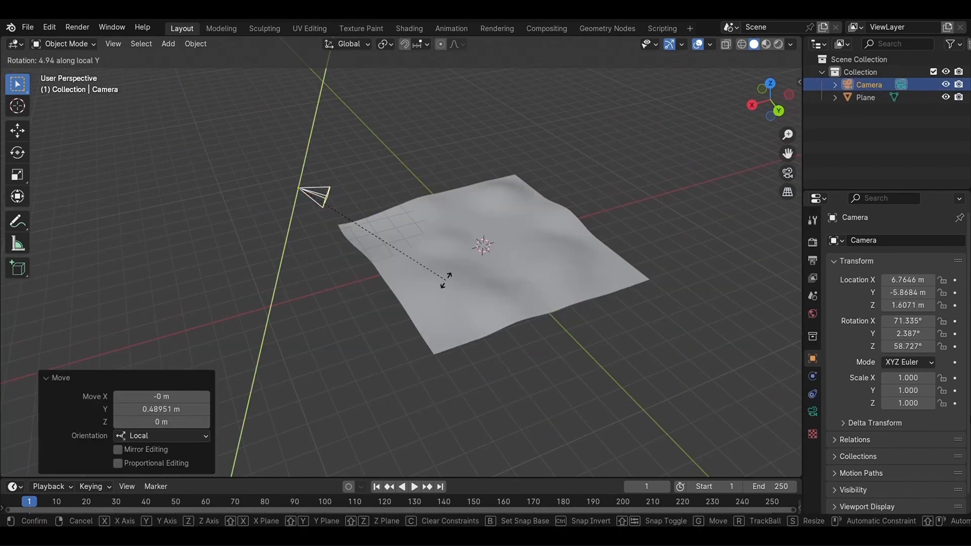
click(510, 293)
key(KP_0)
key(r)
key(x)
key(x)
click(519, 324)
Lower the camera by about 1.48 m along Z and check the framing through its view.
key(g)
key(z)
click(430, 148)
key(KP_0)
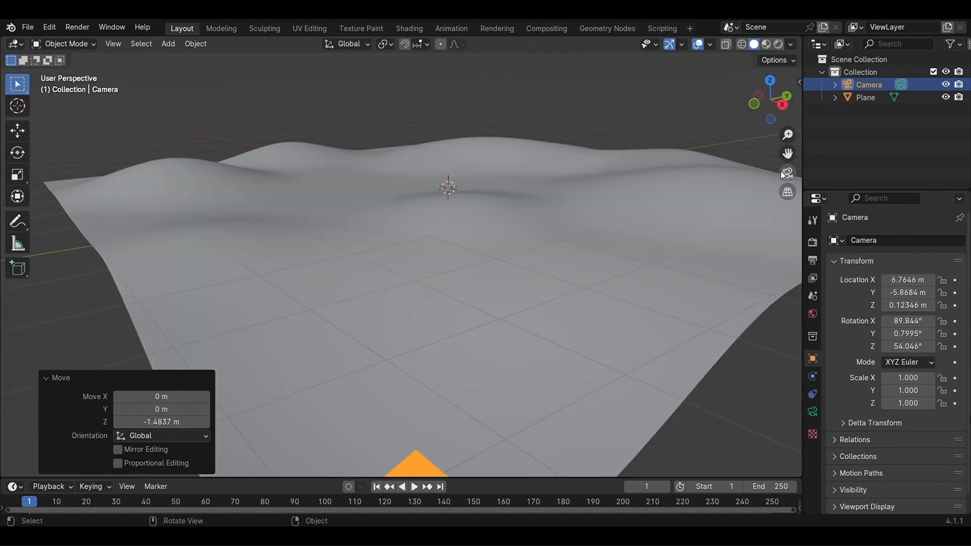
key(KP_0)
key(KP_0)
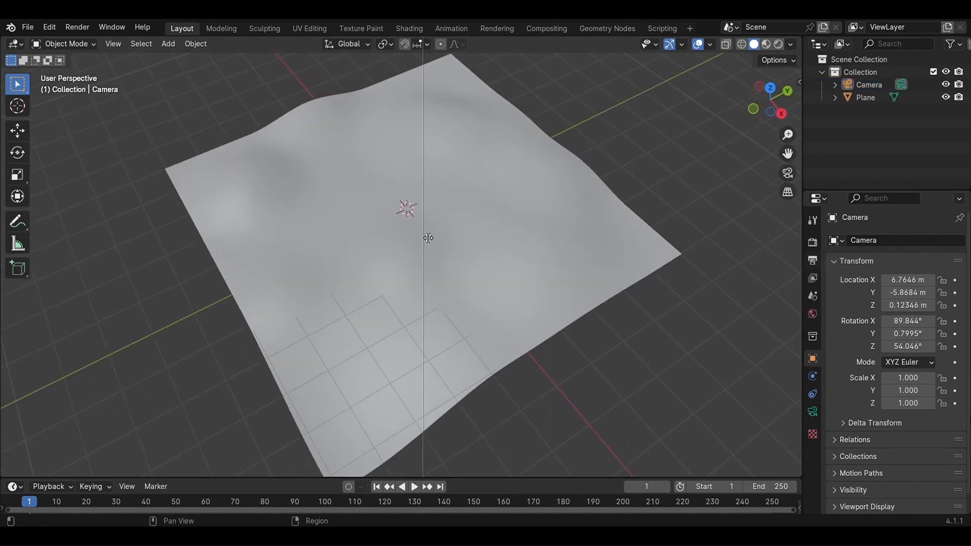
Split the 3D viewport, show the Asset Browser in the new area and browse the Debris assets.
click(427, 234)
click(440, 44)
click(840, 118)
click(476, 113)
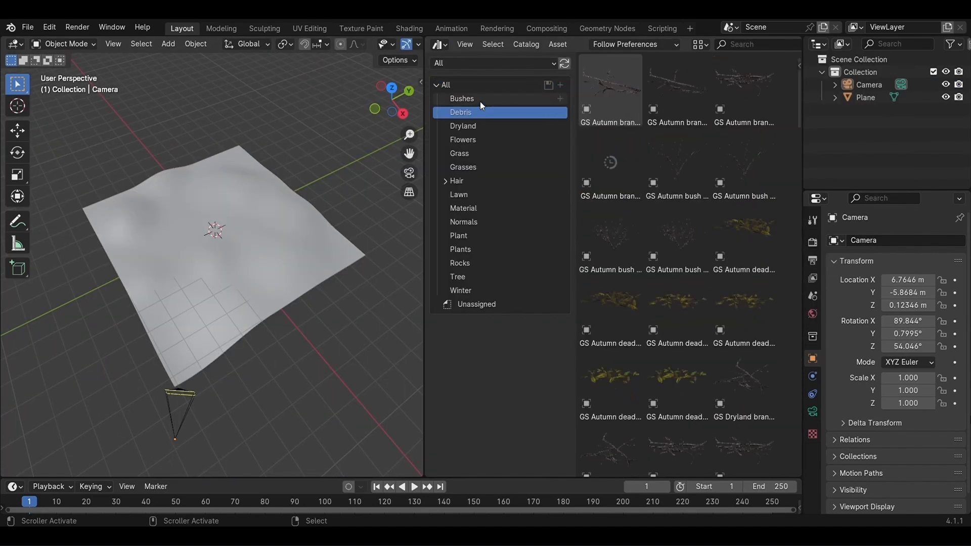
click(481, 100)
scroll(688, 214, down, 3)
scroll(688, 217, down, 2)
click(469, 112)
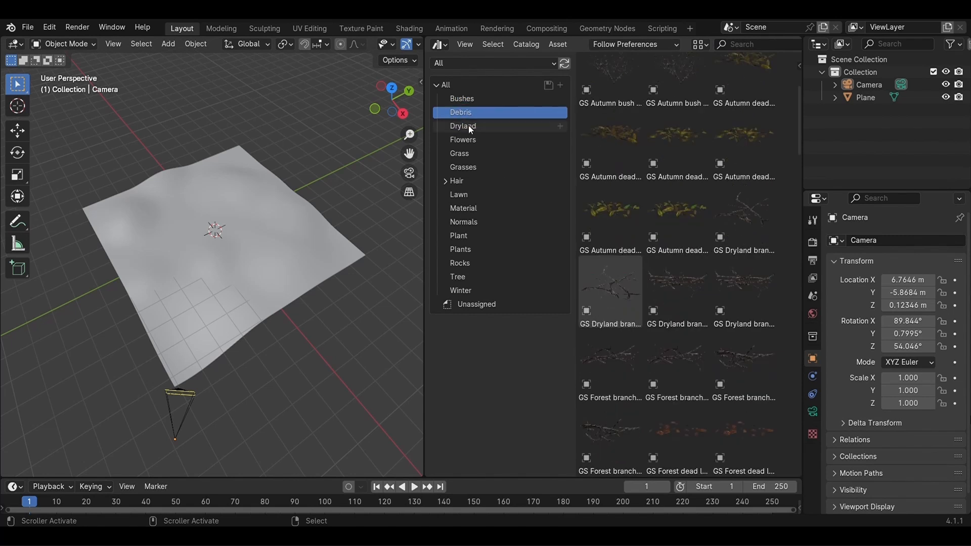
Place three Dryland assets beside the terrain: a medium grass, GS Dryland thin 01 and a clump bush.
click(468, 126)
middle_drag(319, 292, 334, 263)
drag(676, 138, 167, 218)
scroll(709, 202, up, 2)
drag(613, 339, 157, 218)
scroll(628, 202, up, 5)
drag(611, 91, 143, 227)
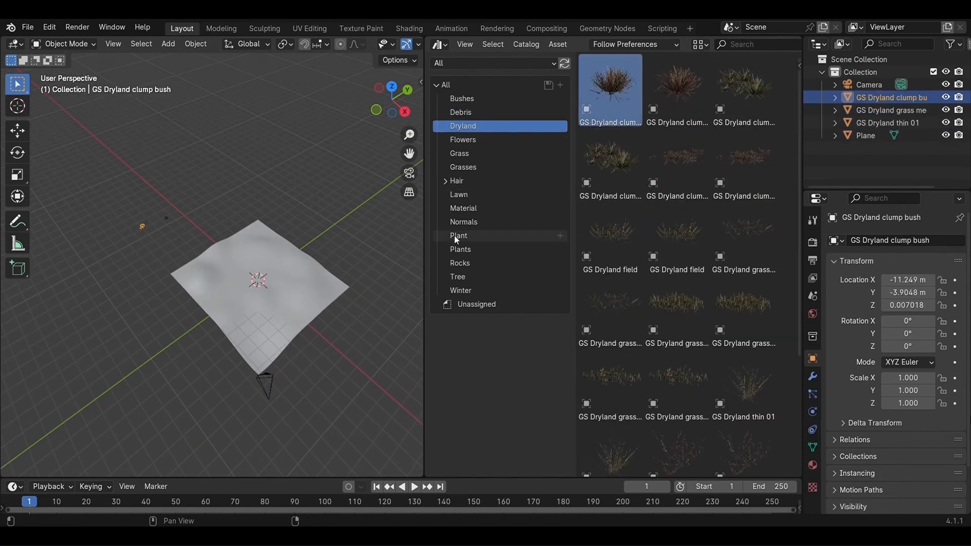
Place three Grass assets beside the terrain: Sc Forest moss 02, Sc Grass Dry 01 and an Sc Grass Wild Clump.
click(464, 141)
click(464, 153)
drag(604, 277, 167, 223)
scroll(678, 253, down, 3)
drag(678, 218, 167, 223)
scroll(678, 253, down, 2)
drag(678, 151, 170, 224)
Move the forest moss, dry grass and wild clump objects into a new collection named grass.
shift+click(876, 150)
key(m)
click(879, 152)
text(grass)
key(Return)
key(Return)
Move the three GS Dryland objects into the grass collection and collapse that collection.
click(871, 123)
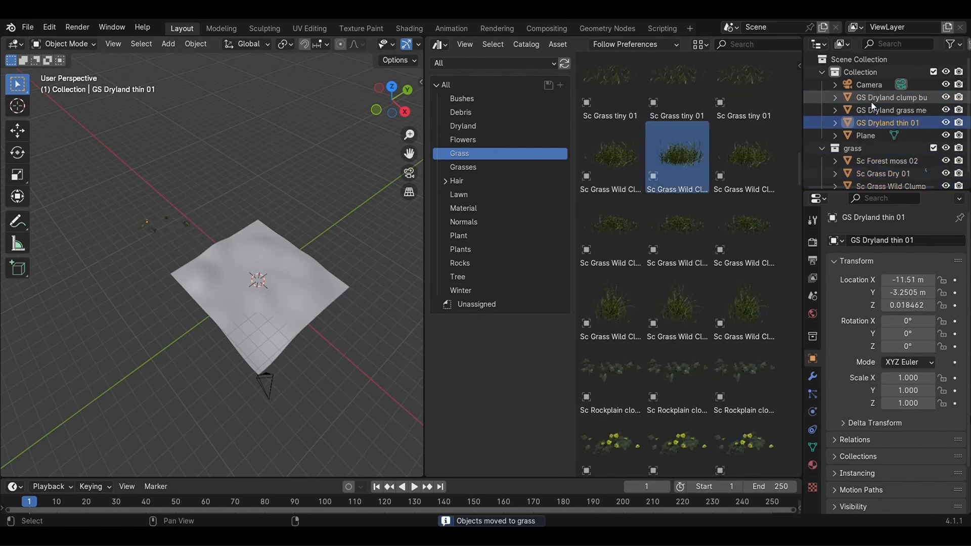
shift+click(869, 100)
key(m)
click(860, 142)
click(822, 110)
Switch the Asset Browser area to the Geometry Node Editor and hide its sidebar.
shift+middle_drag(370, 194, 421, 220)
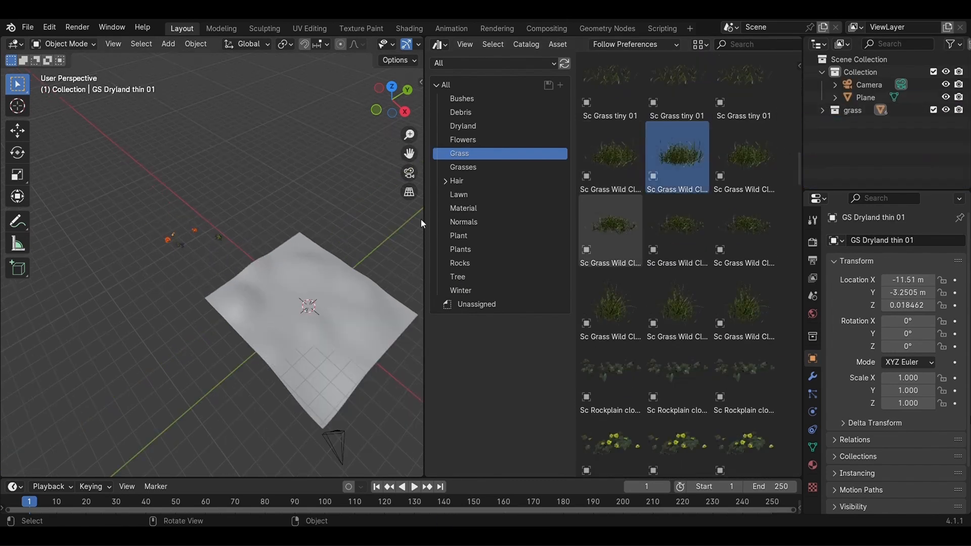
click(439, 44)
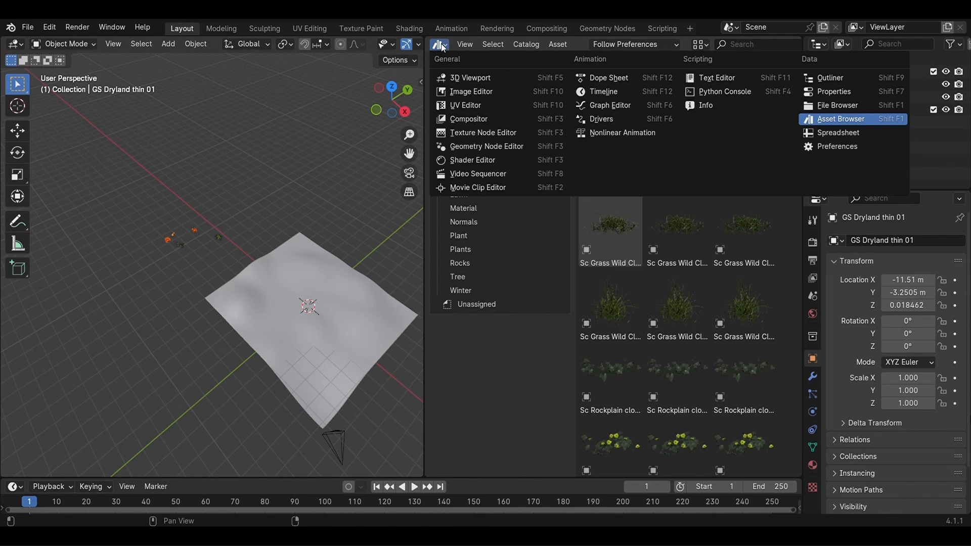
click(478, 148)
key(n)
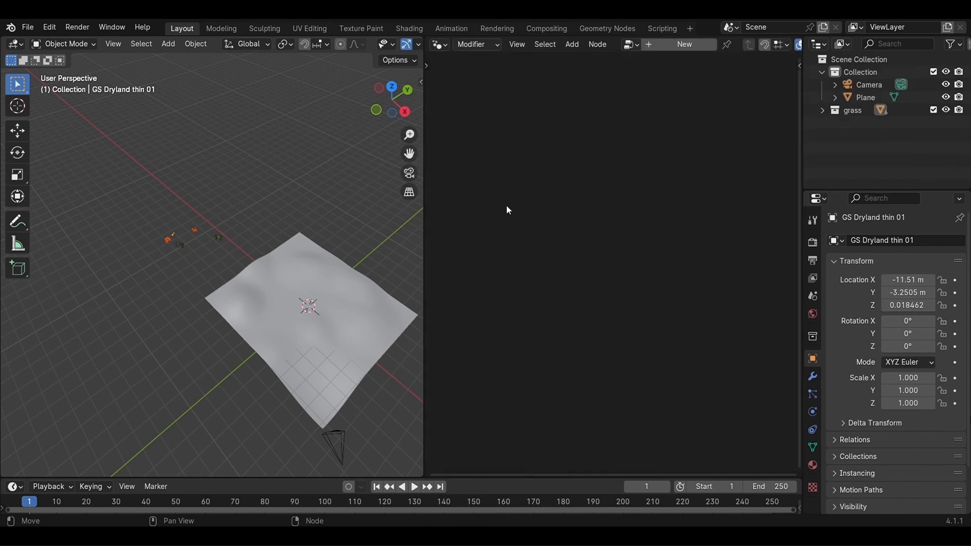
Append the collection containing the Cube and the scattered Plane.001 from the earlier pillar scene.
middle_drag(323, 183, 297, 207)
click(28, 27)
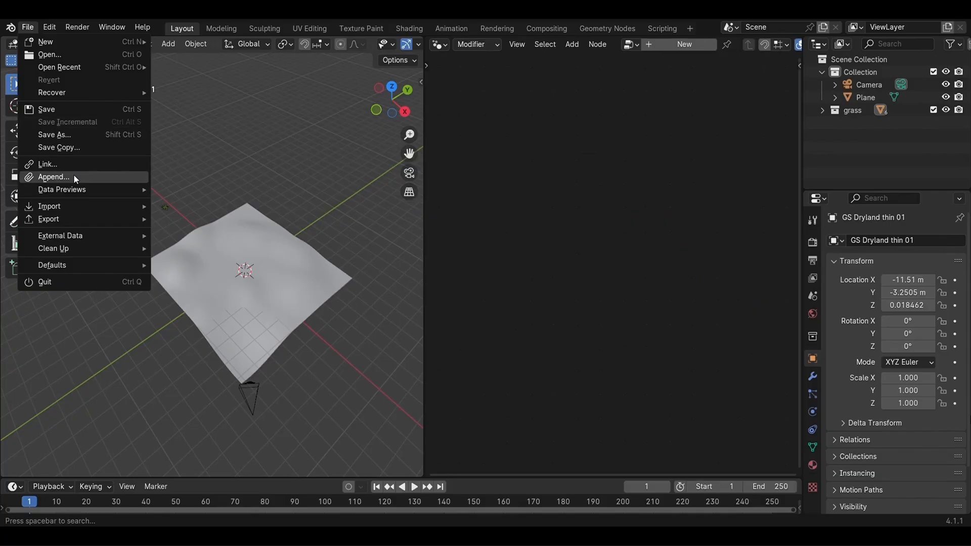
click(74, 176)
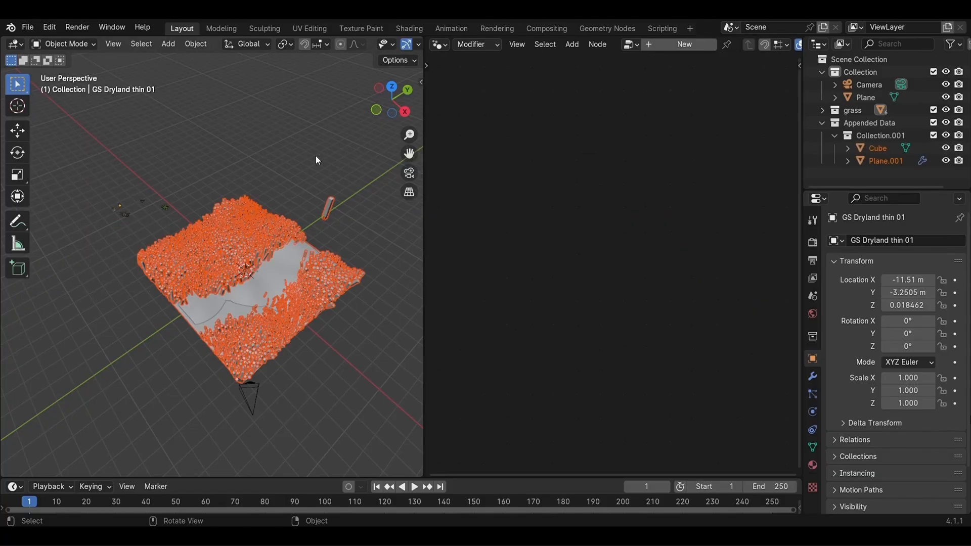
Move the appended Cube and Plane.001 together along negative global Y, away from the terrain, with Plane.001 at about Y -38 m.
click(876, 147)
shift+click(876, 159)
key(g)
key(y)
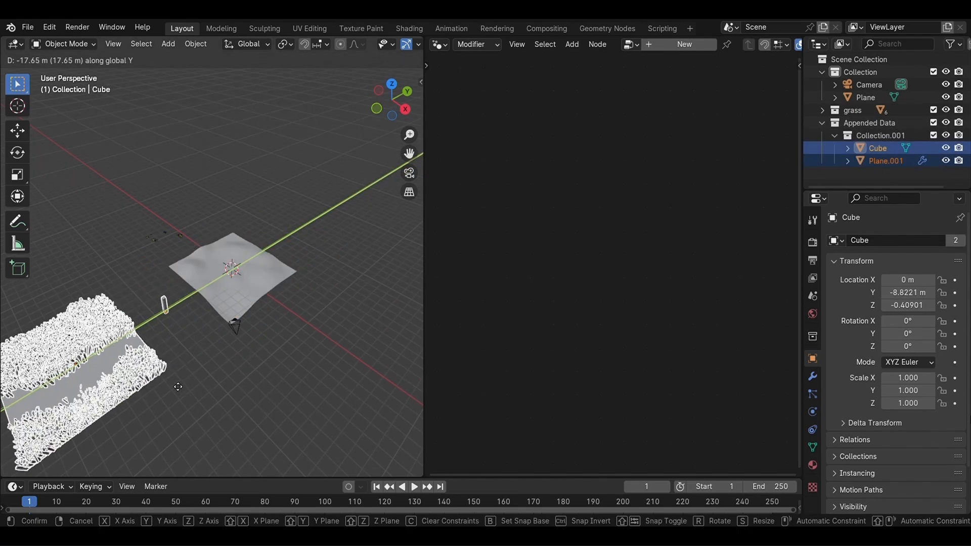
click(110, 411)
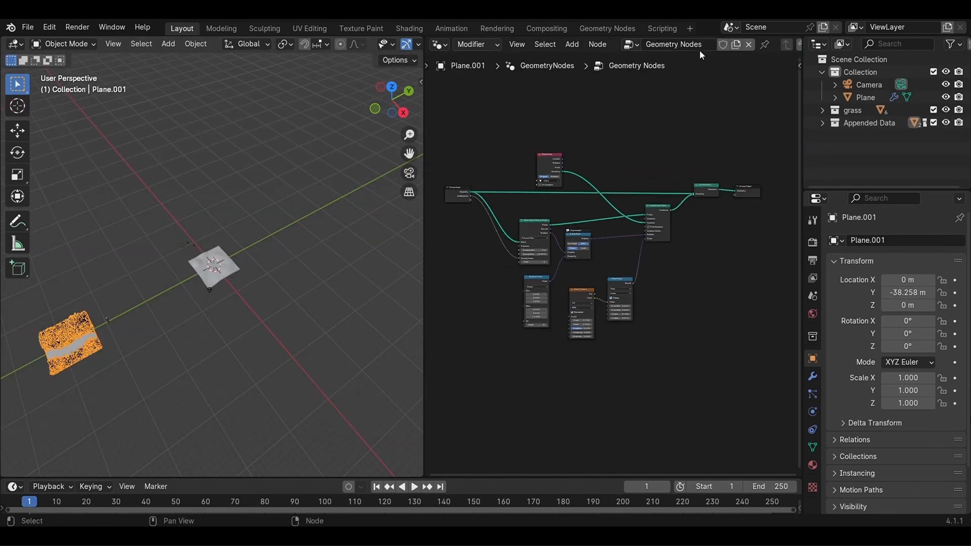
Rename the node group of Plane.001 as grass scatter.
click(705, 47)
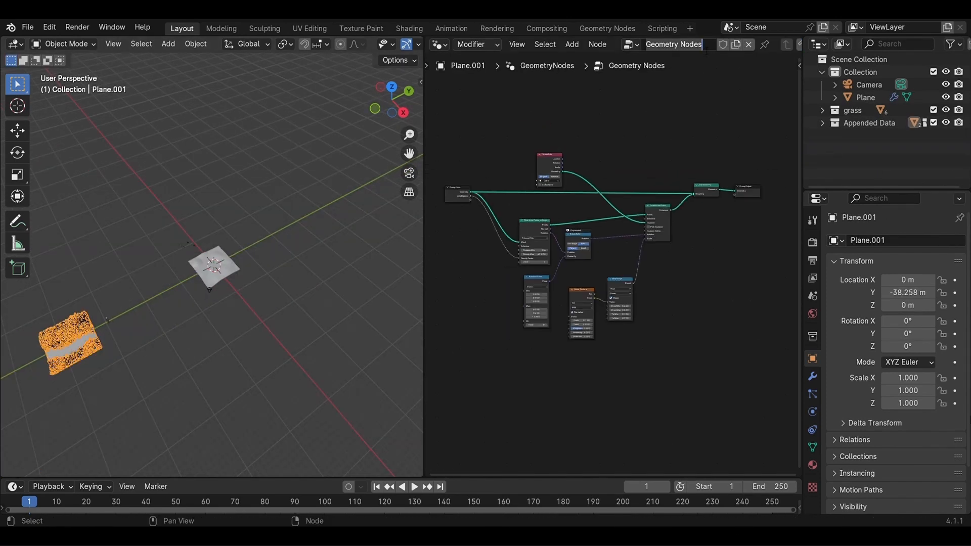
text(grass scatter)
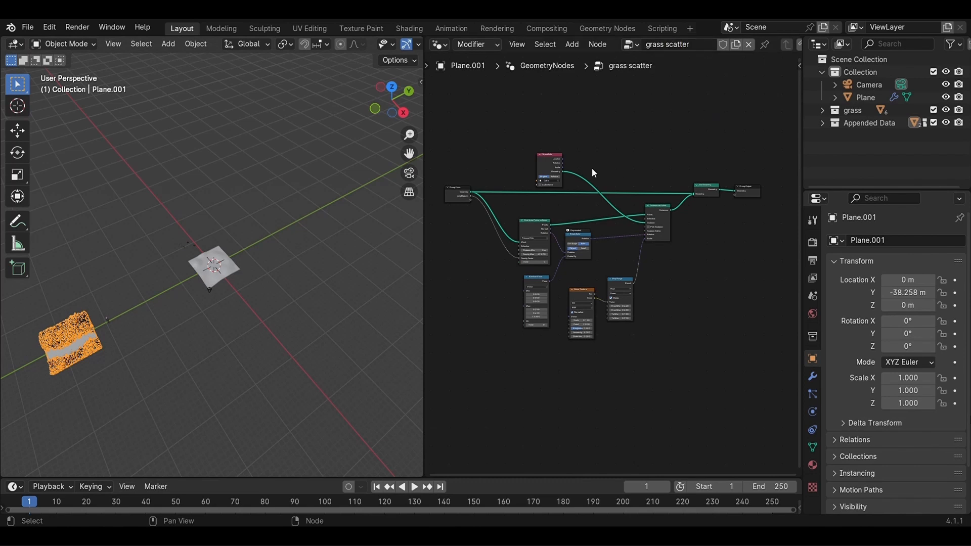
scroll(258, 308, up, 5)
Apply the rotation and scale of the hilly terrain Plane.
click(232, 302)
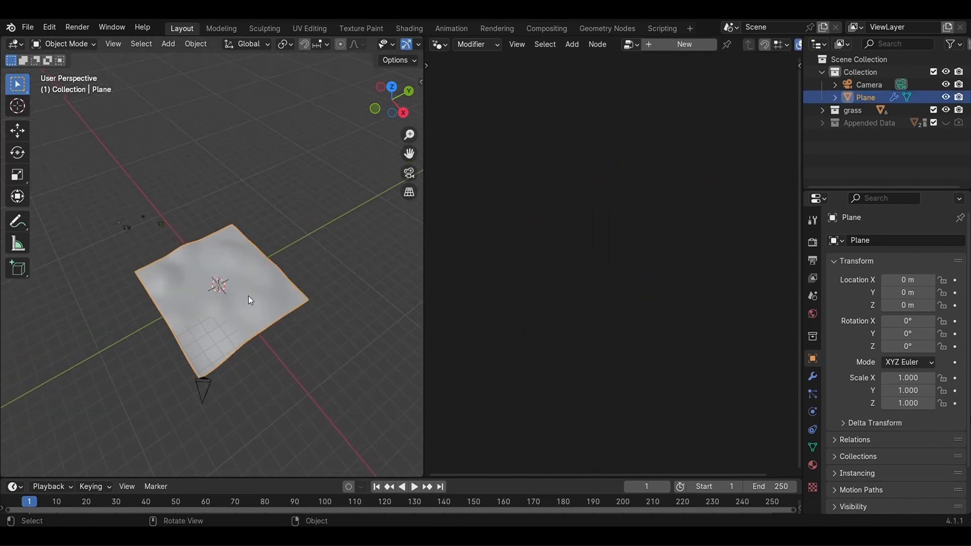
key(ctrl+a)
click(249, 293)
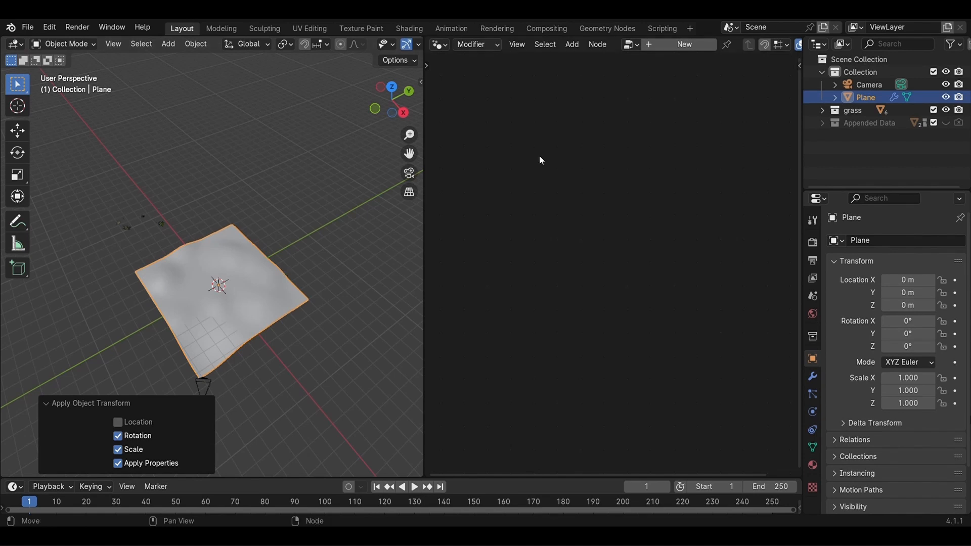
Add a geometry node group to the terrain Plane and replace it with the existing grass scatter group.
click(659, 43)
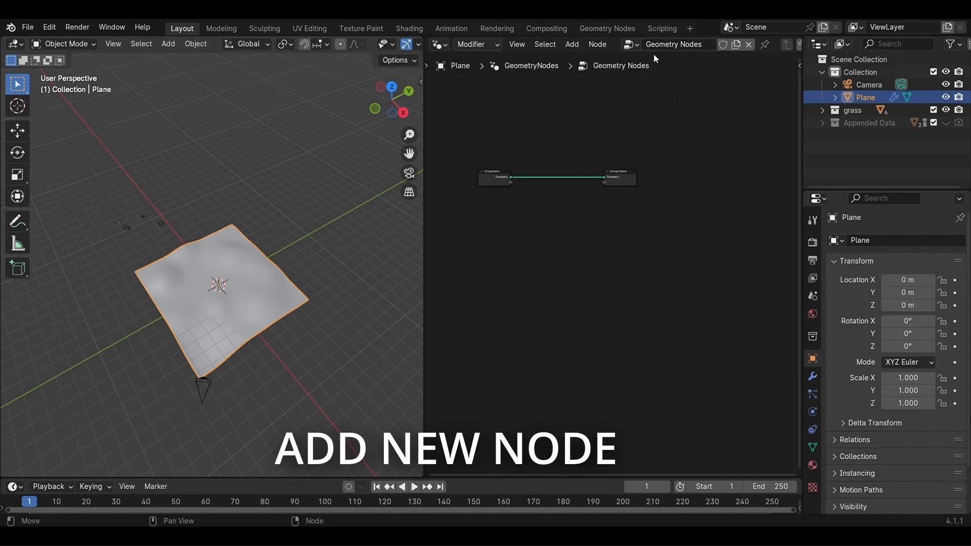
click(639, 47)
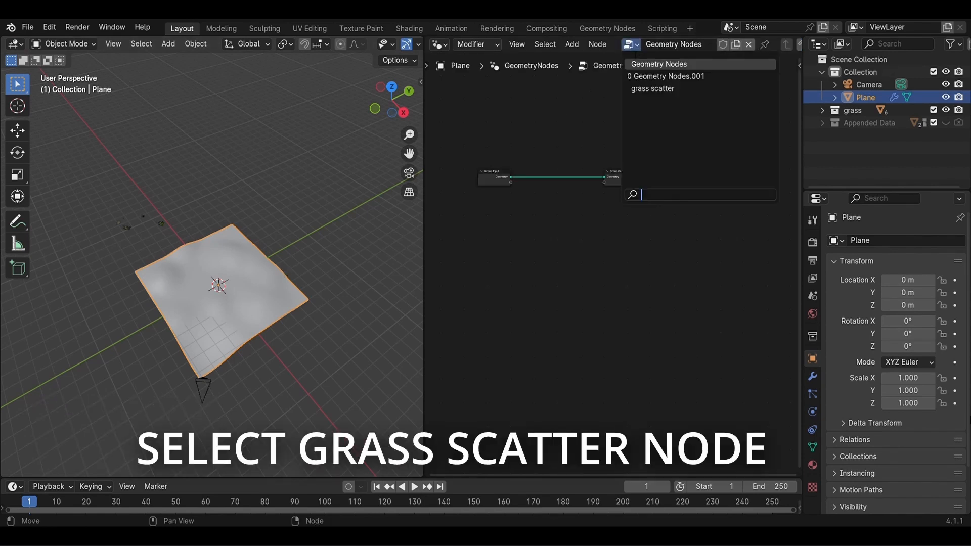
click(648, 89)
key(Home)
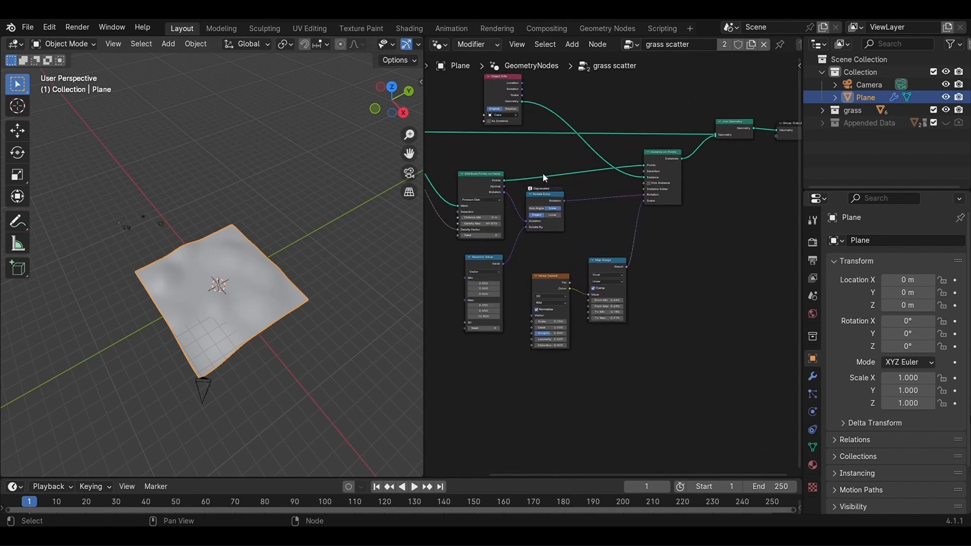
Delete the Object Info node from the grass scatter node tree.
middle_drag(542, 174, 569, 216)
drag(670, 220, 617, 196)
drag(531, 119, 530, 99)
key(x)
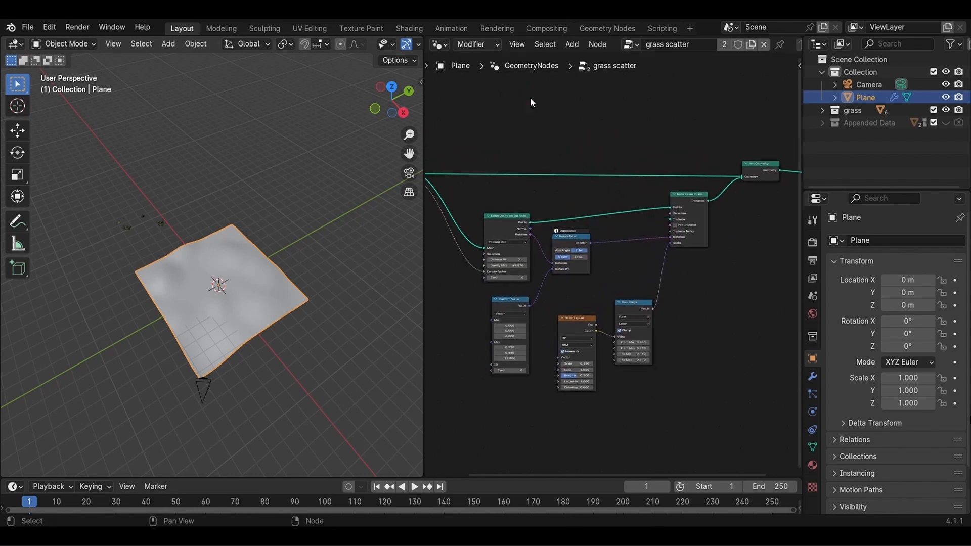
Add the grass collection as a Collection Info node with Separate and Reset Children, connected to Instance on Points' Instance input, and enable Pick Instance.
drag(853, 110, 536, 124)
drag(543, 78, 706, 219)
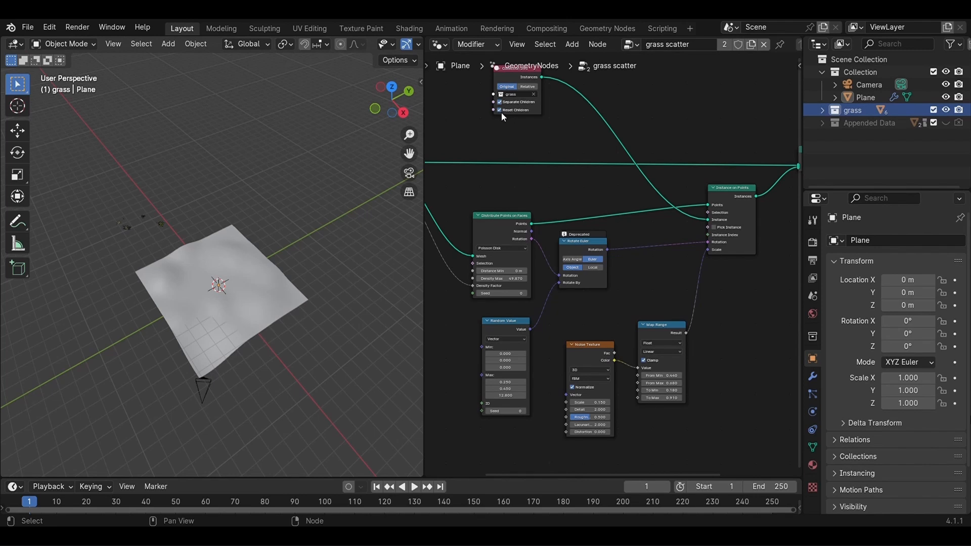
click(715, 228)
Disconnect the weight grass input from the Density Factor of Distribute Points on Faces.
scroll(626, 278, down, 2)
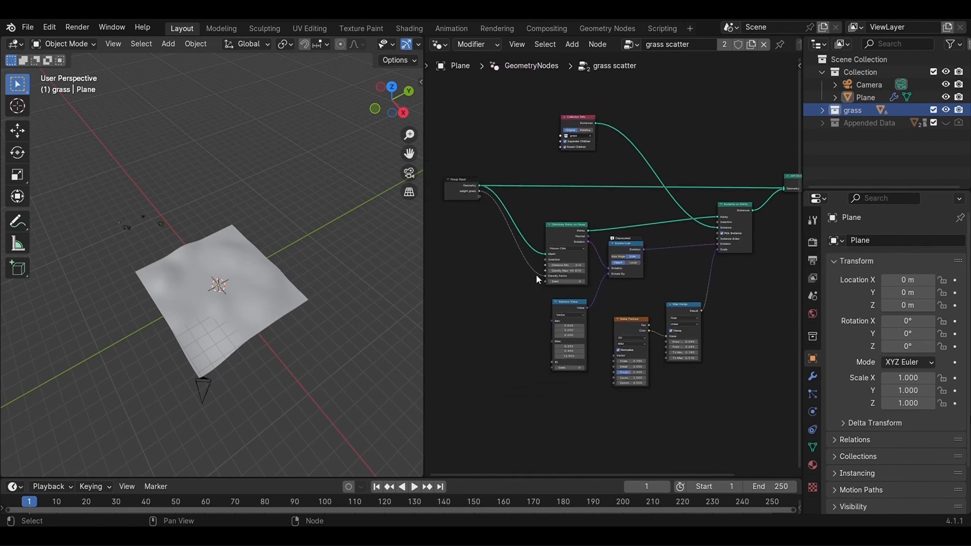
drag(545, 276, 530, 276)
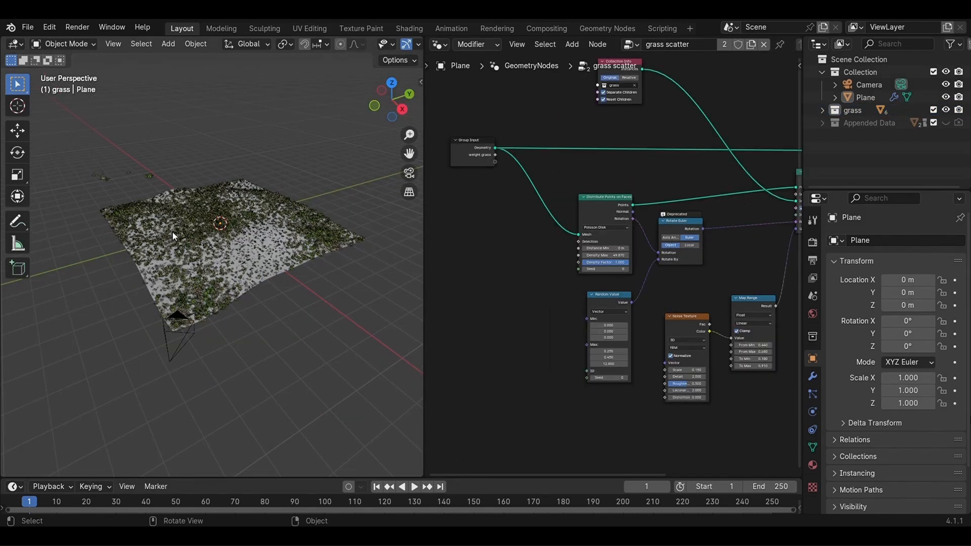
scroll(174, 235, up, 5)
View the grass through the camera in Material Preview shading and adjust the Map Range node's From Min.
middle_drag(729, 402, 628, 357)
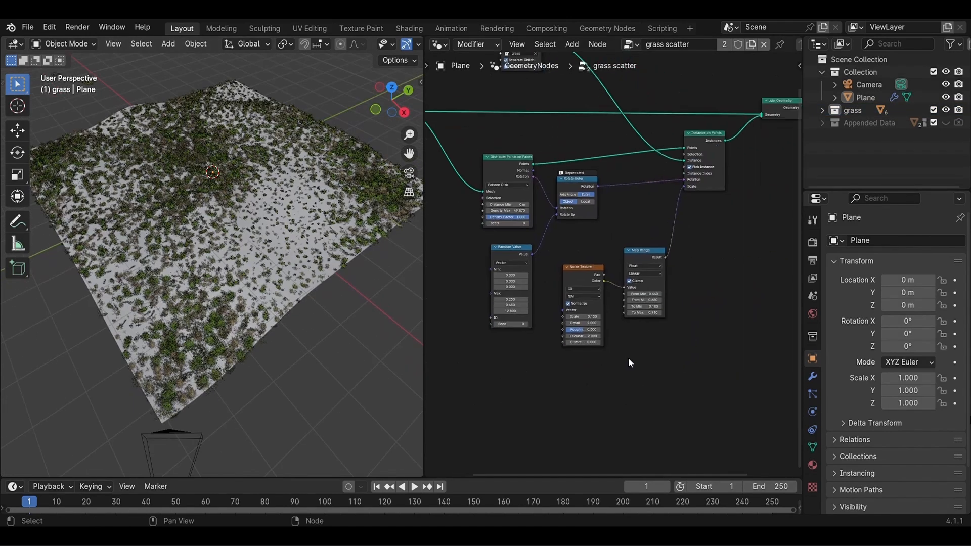
scroll(635, 283, up, 6)
click(410, 173)
scroll(263, 243, up, 5)
mouse_move(275, 246)
shift+middle_down()
mouse_move(219, 234)
mouse_move(221, 207)
shift+middle_up()
scroll(396, 48, down, 6)
click(388, 45)
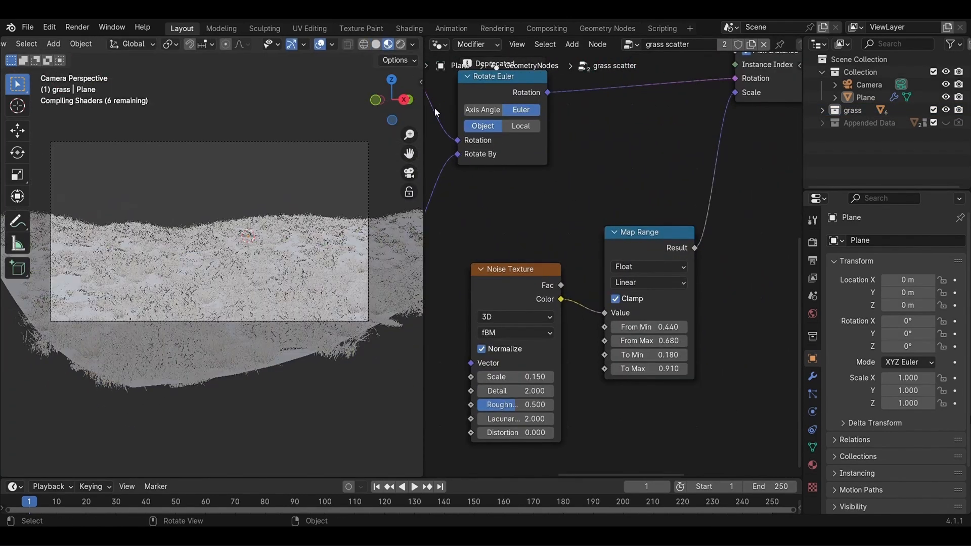
drag(650, 328, 643, 327)
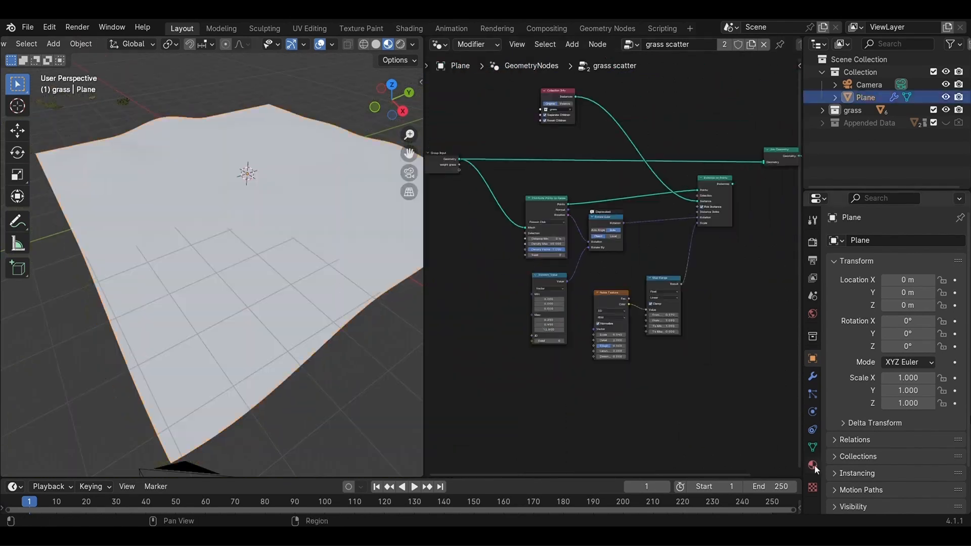
Give the terrain material a dark green base color with hue 0.310, saturation 1.000 and value 0.060, and set its roughness to 1.000.
click(813, 465)
click(921, 394)
click(820, 242)
drag(938, 208, 937, 277)
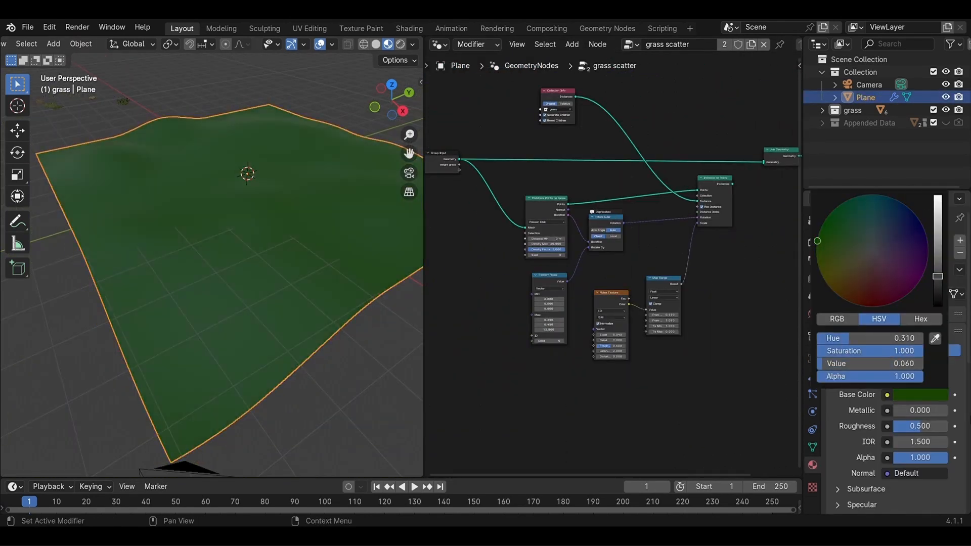
scroll(919, 394, down, 5)
drag(920, 324, 949, 325)
Connect the Instances output of Instance on Points to Join Geometry and look at the grass through the camera.
middle_drag(745, 188, 658, 284)
scroll(658, 283, up, 3)
drag(641, 278, 681, 250)
click(366, 360)
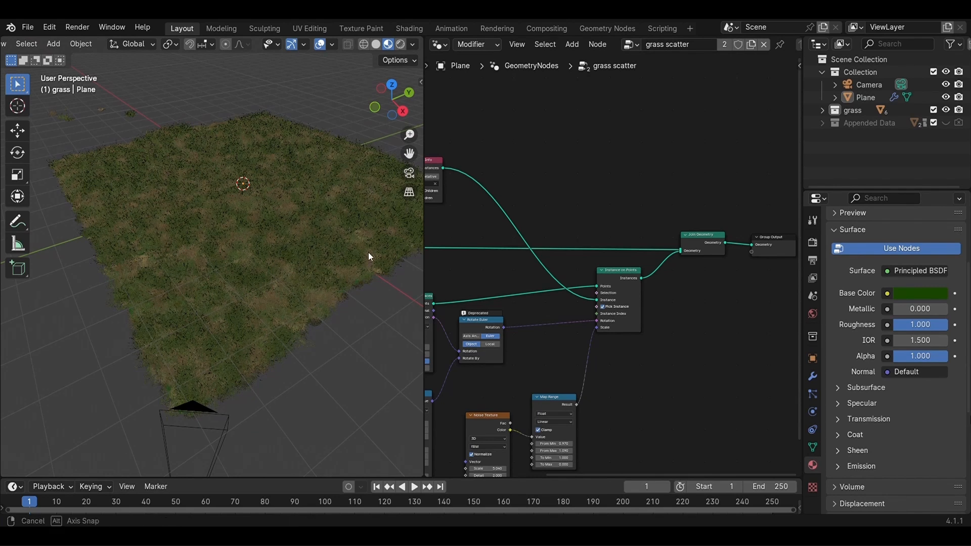
middle_drag(368, 253, 410, 175)
click(409, 172)
Change the scene's render engine to Cycles.
click(813, 243)
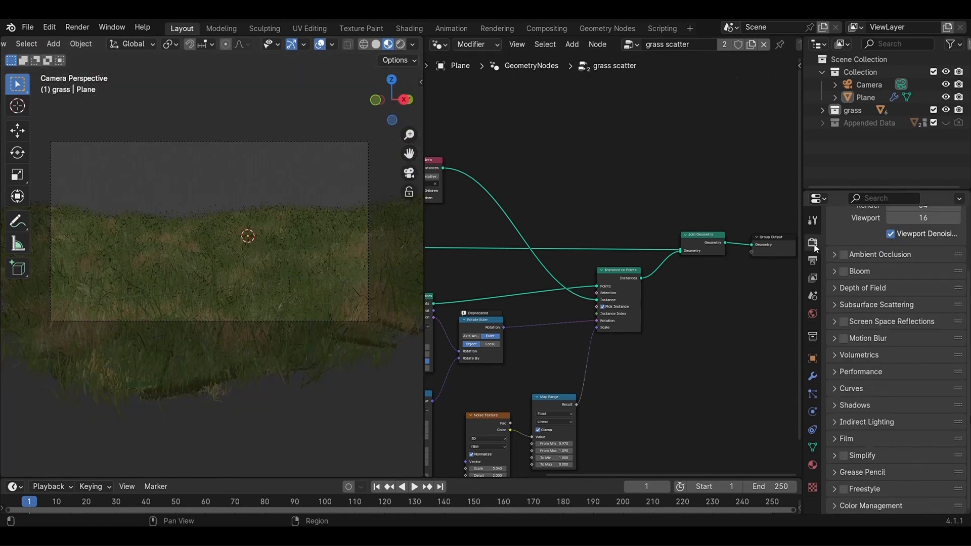
scroll(845, 238, up, 4)
click(898, 242)
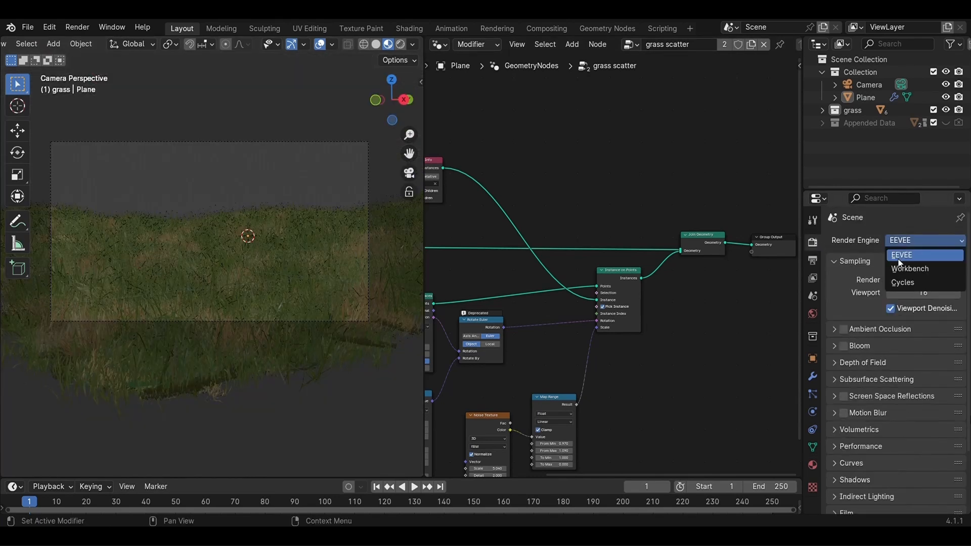
click(902, 282)
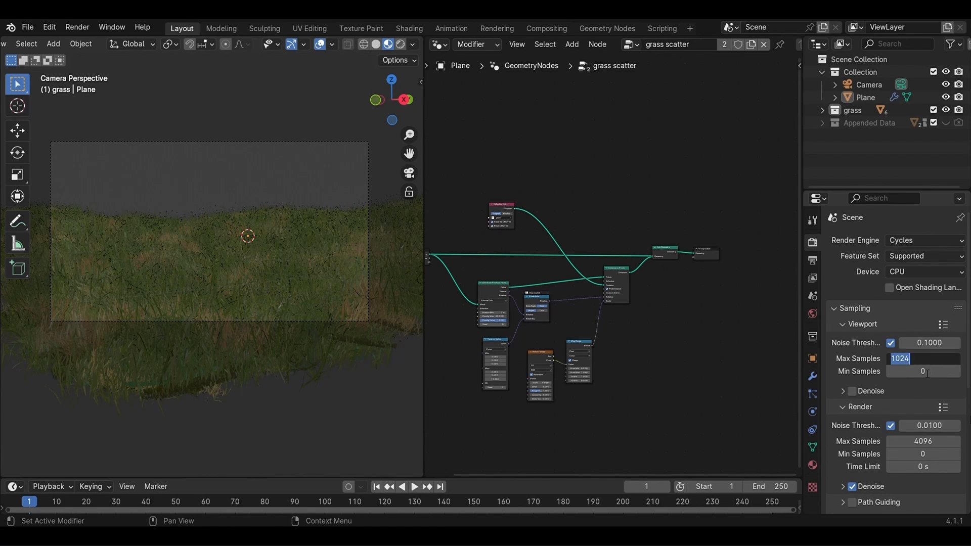
Set Cycles to 24 viewport and 32 render max samples, with viewport denoising on and GPU Compute as the device.
click(923, 442)
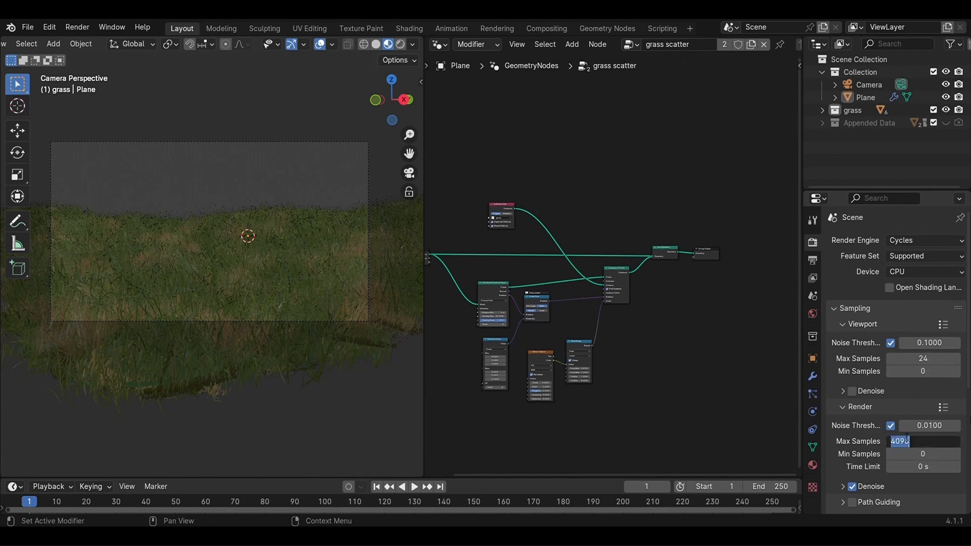
text(32)
key(Return)
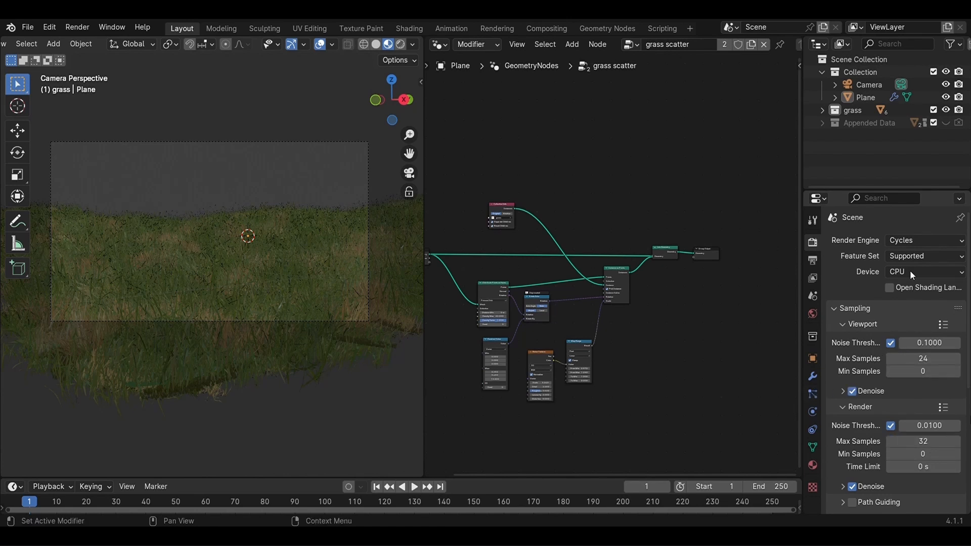
click(910, 272)
click(909, 300)
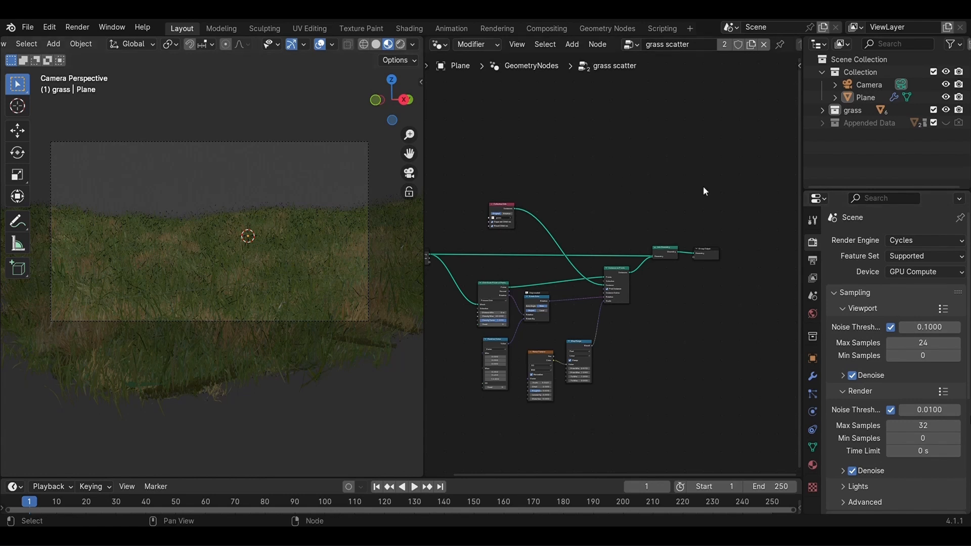
Use an Environment Texture for the world color and load the sunrise.exr image into it.
click(813, 313)
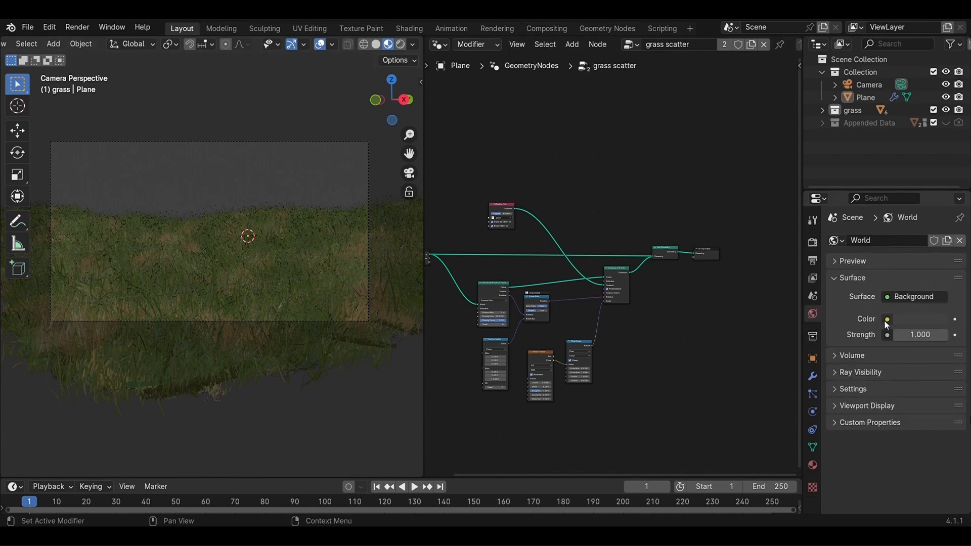
click(887, 320)
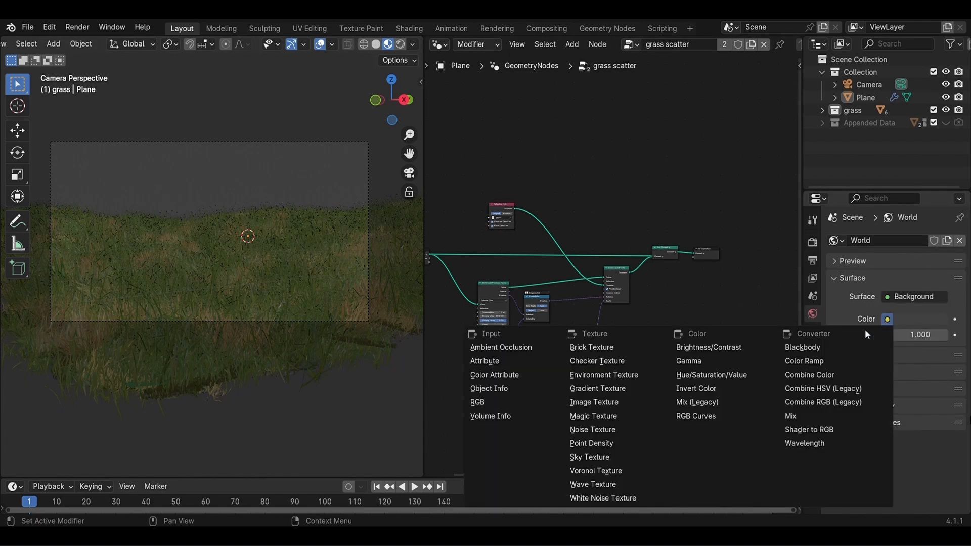
click(598, 377)
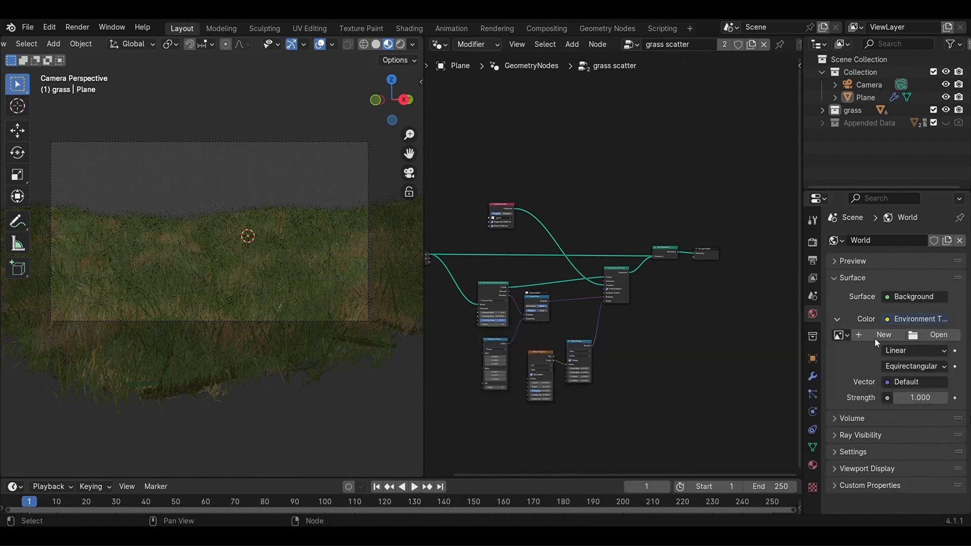
click(922, 335)
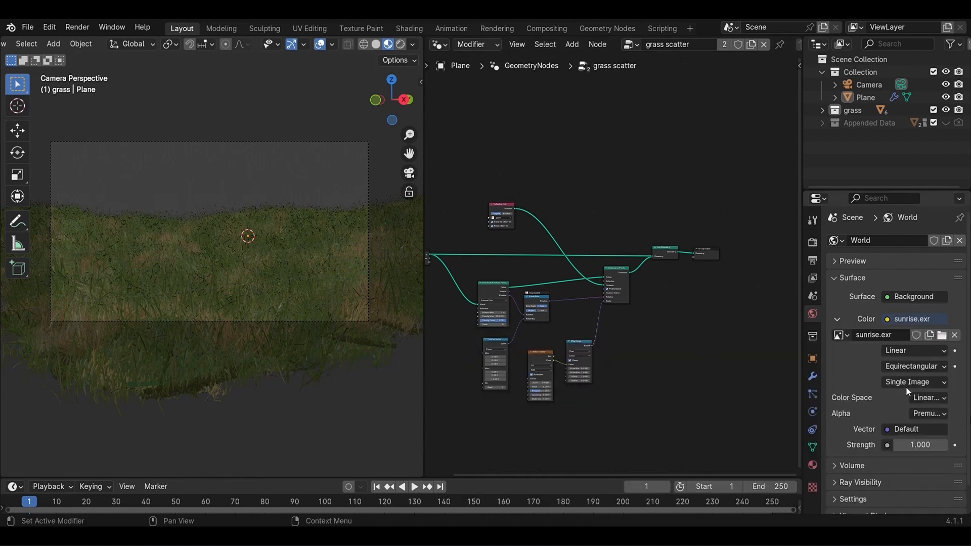
Switch the viewport to Rendered shading and limit rendering to a region covering the camera frame.
click(401, 45)
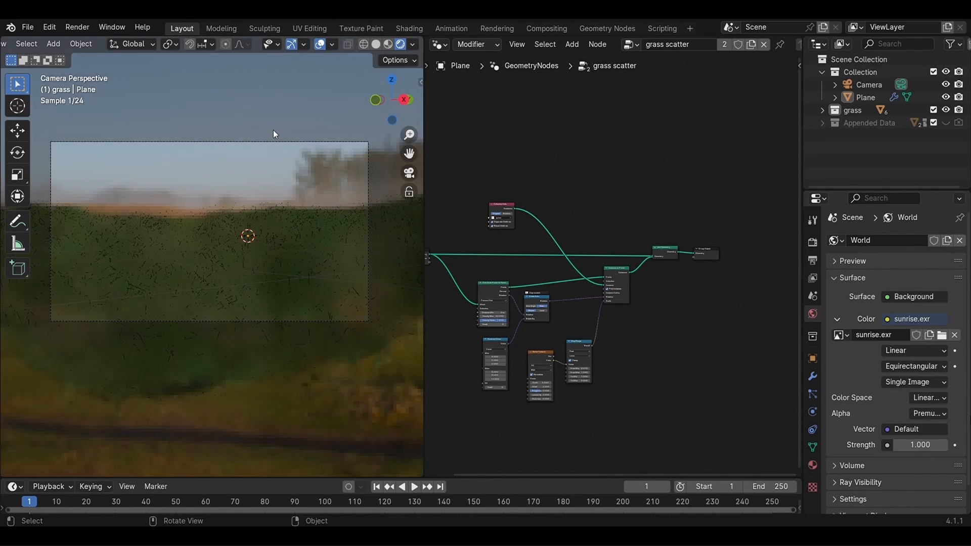
key(ctrl+b)
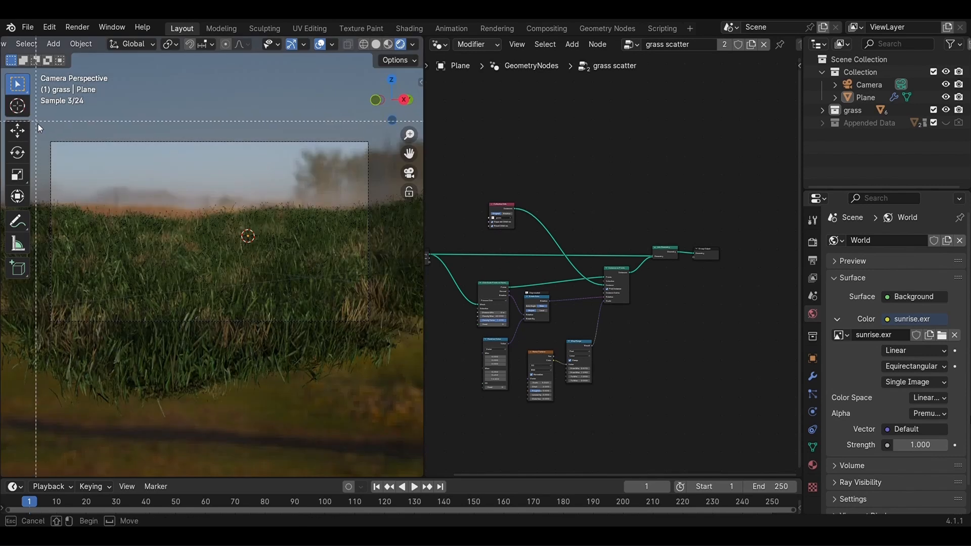
drag(41, 128, 404, 363)
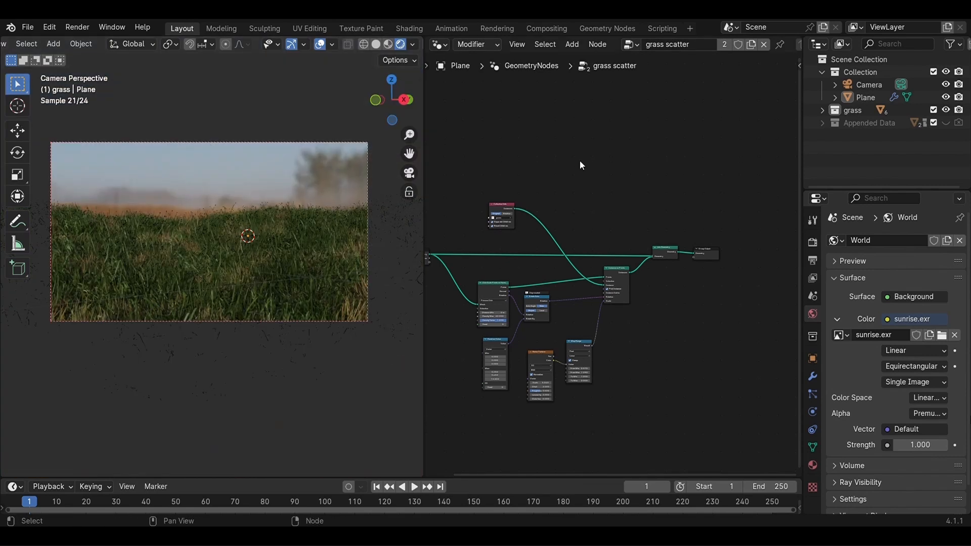
key(Home)
Set the Camera's focal length to 61.1 mm.
click(870, 84)
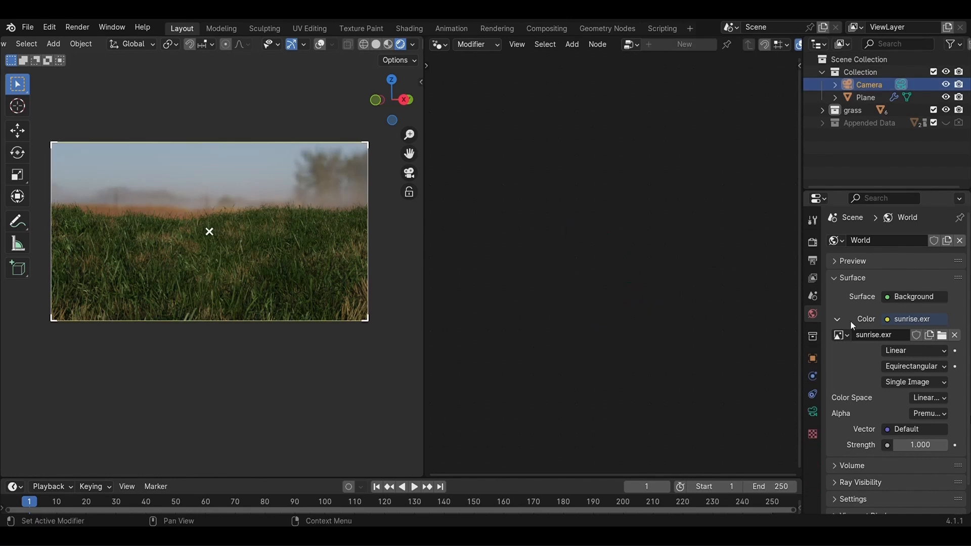
click(813, 411)
drag(915, 300, 727, 208)
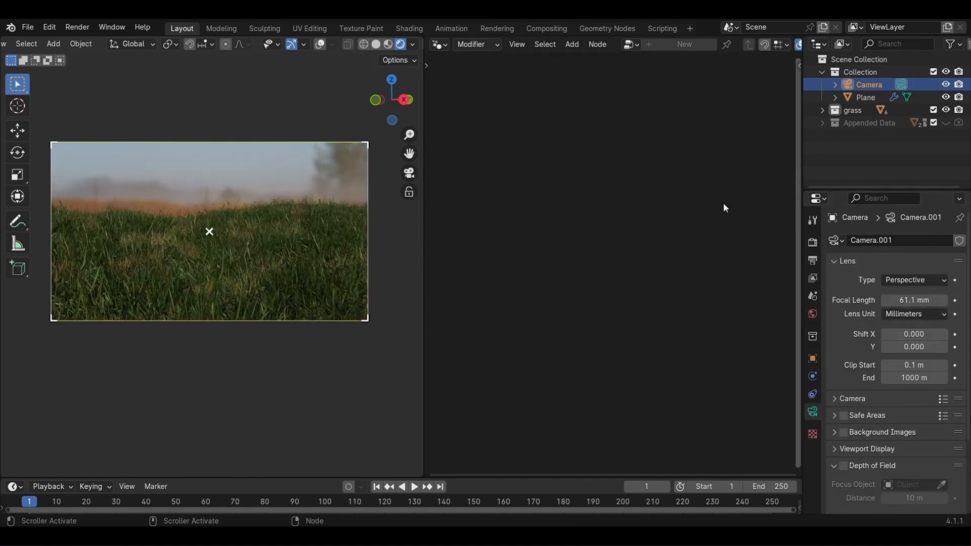
Show the World shader nodes in the node editor and add Texture Coordinate and Mapping nodes to the sunrise.exr environment texture.
click(440, 44)
click(471, 160)
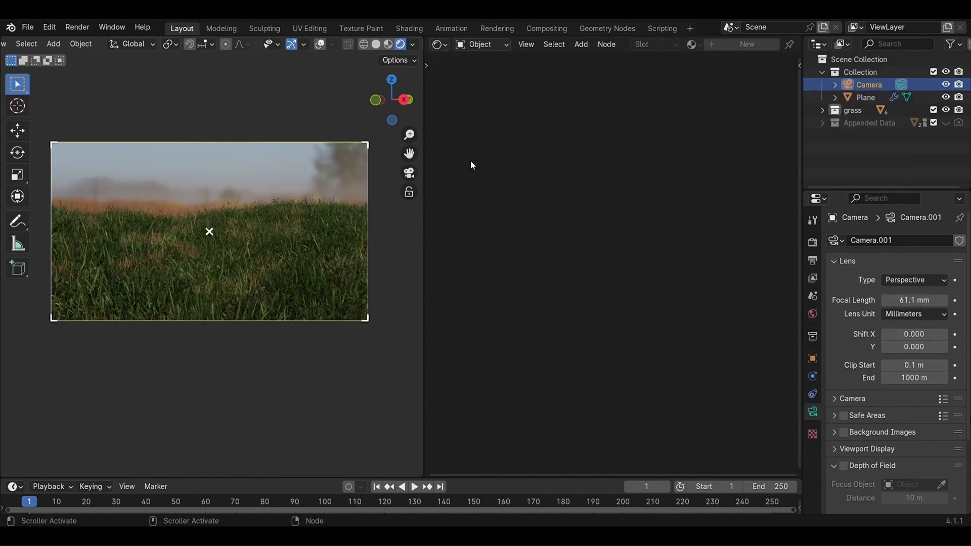
click(495, 44)
click(483, 89)
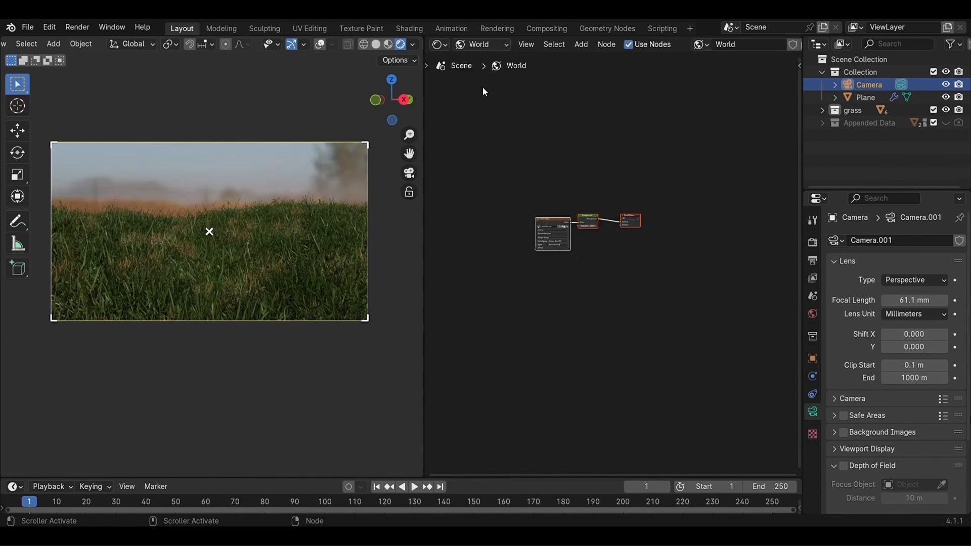
key(ctrl+t)
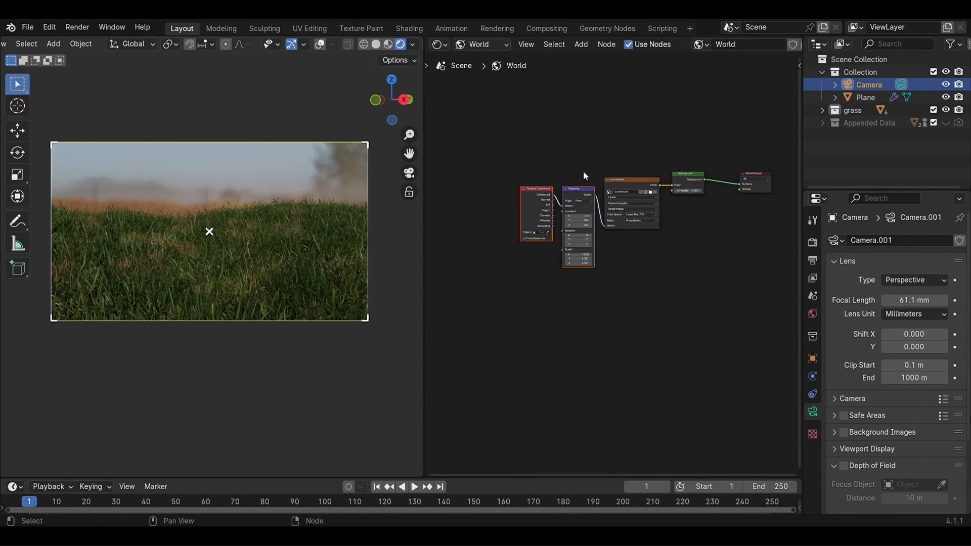
Rotate the environment image by setting the Mapping node's Z rotation to 334°.
scroll(569, 151, up, 6)
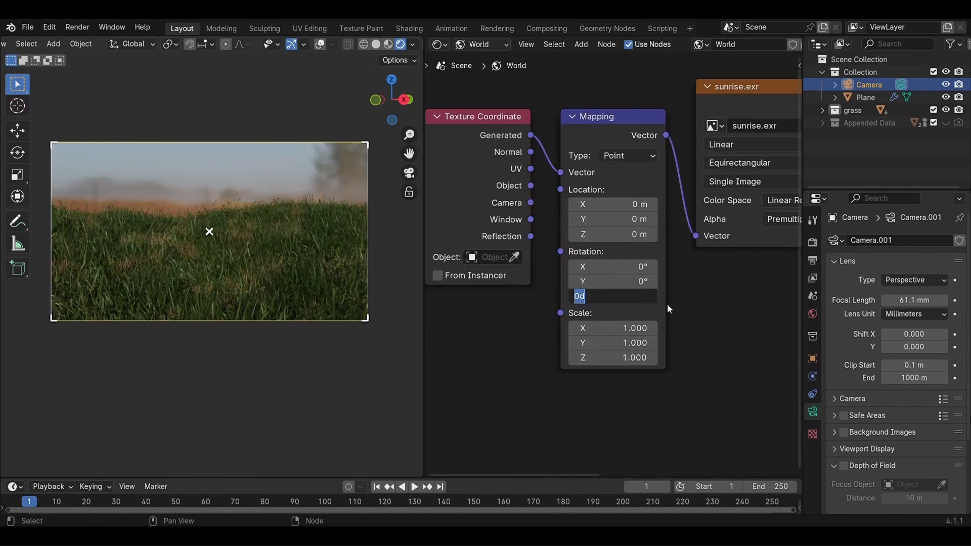
drag(656, 298, 815, 298)
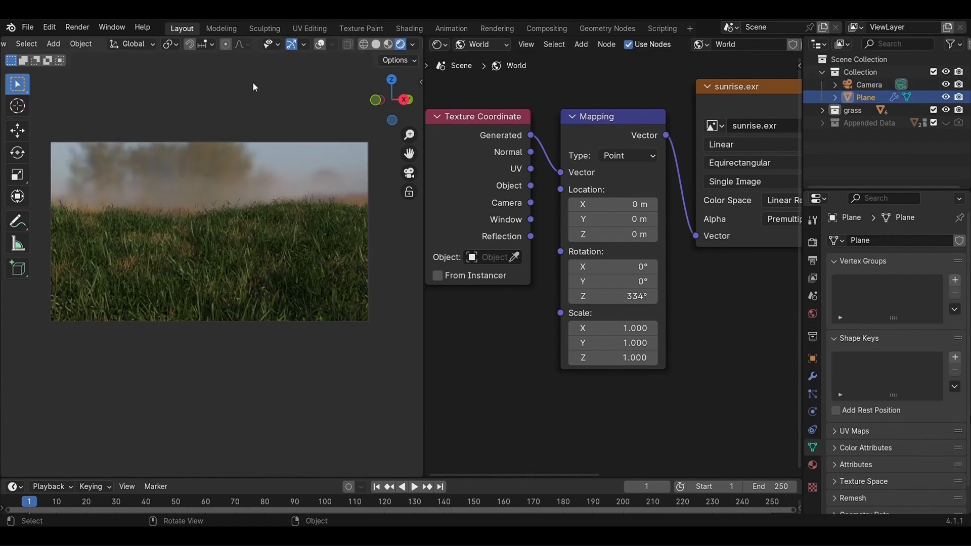
scroll(586, 430, down, 1)
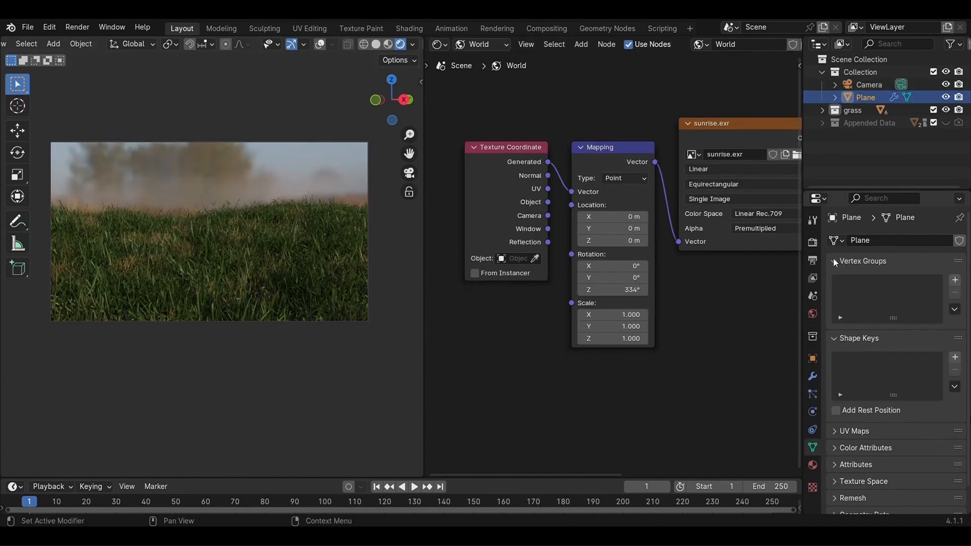
Set the scene's color management to the Filmic view transform with the Medium High Contrast look.
click(812, 242)
scroll(867, 282, down, 2)
click(844, 506)
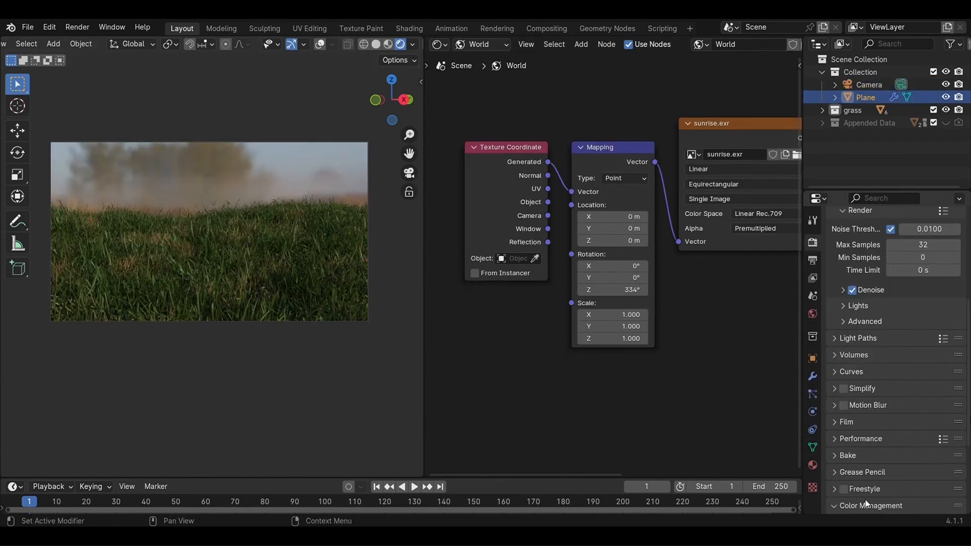
scroll(870, 481, down, 5)
click(923, 415)
click(914, 444)
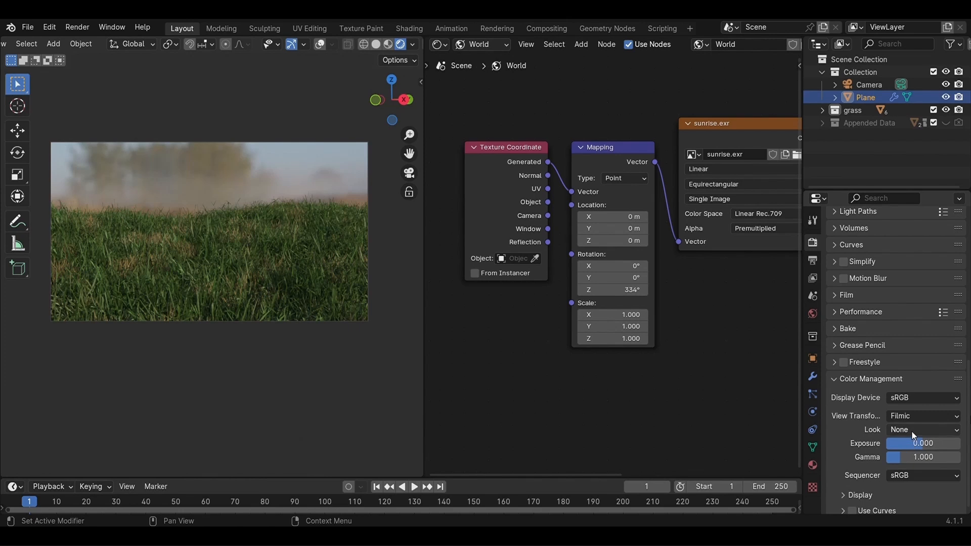
click(916, 430)
click(898, 360)
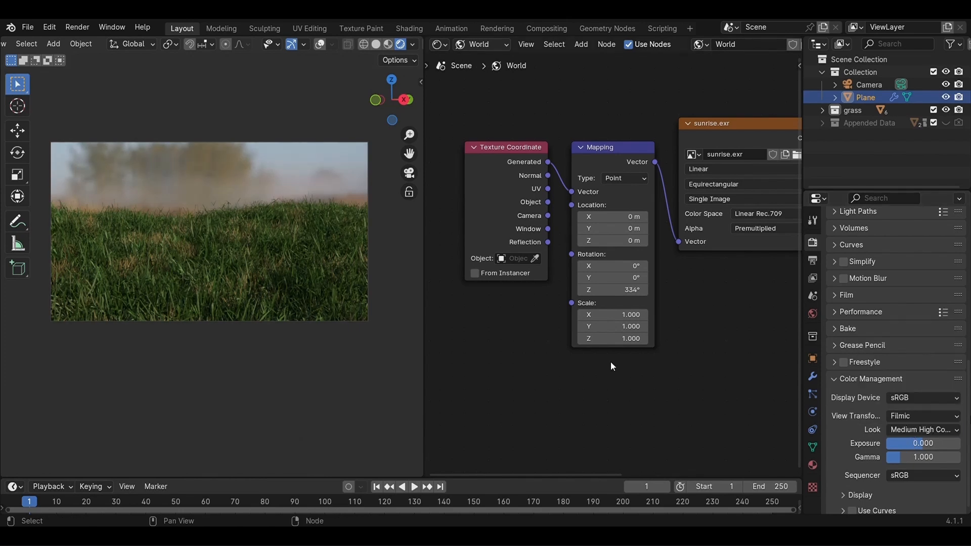